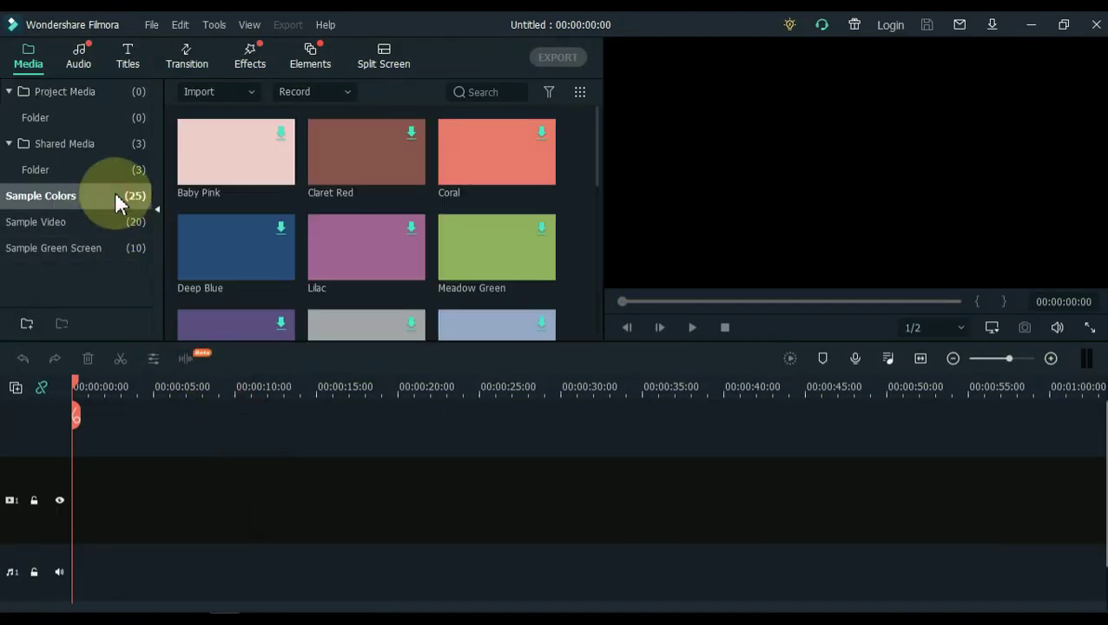
Step: Place a Black colour clip on track 1 and stack a White colour clip above it on track 2
drag(596, 161, 607, 243)
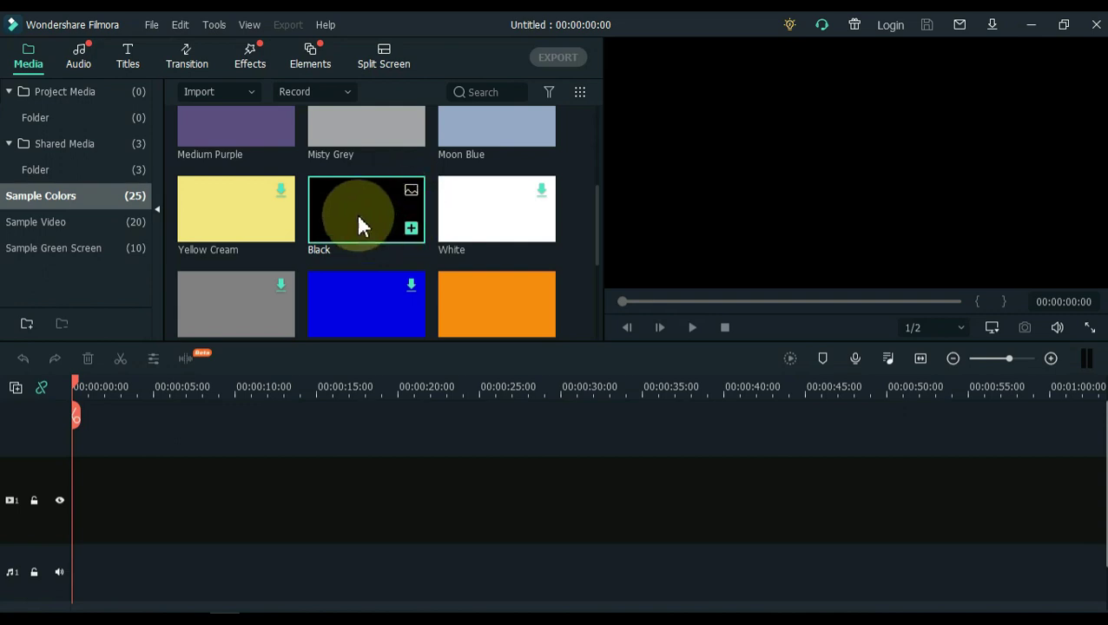
drag(360, 220, 79, 518)
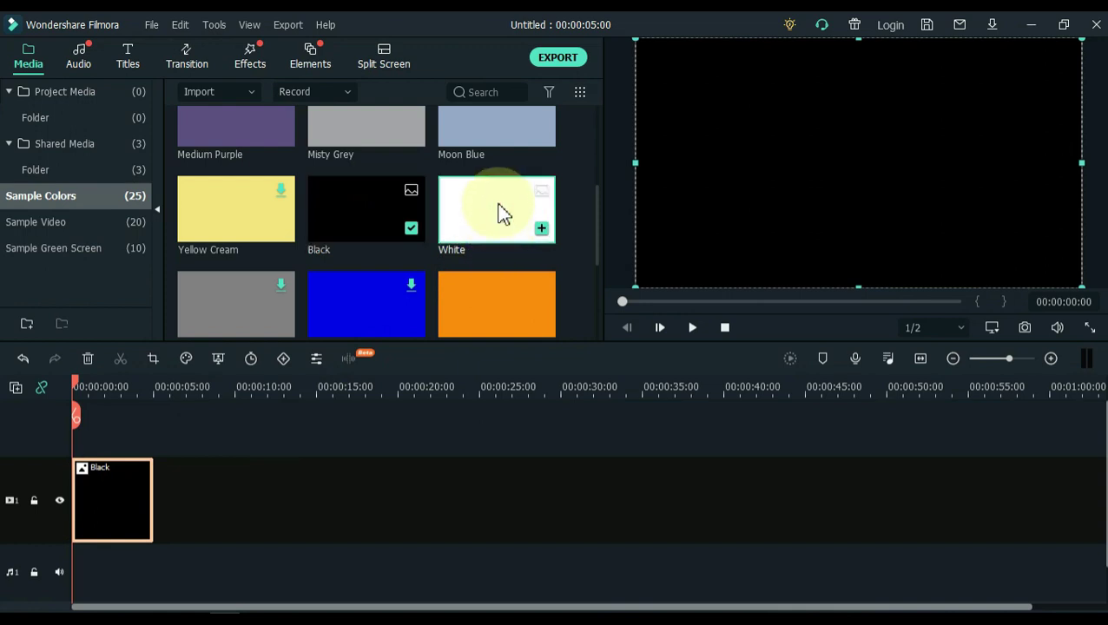
drag(502, 213, 76, 443)
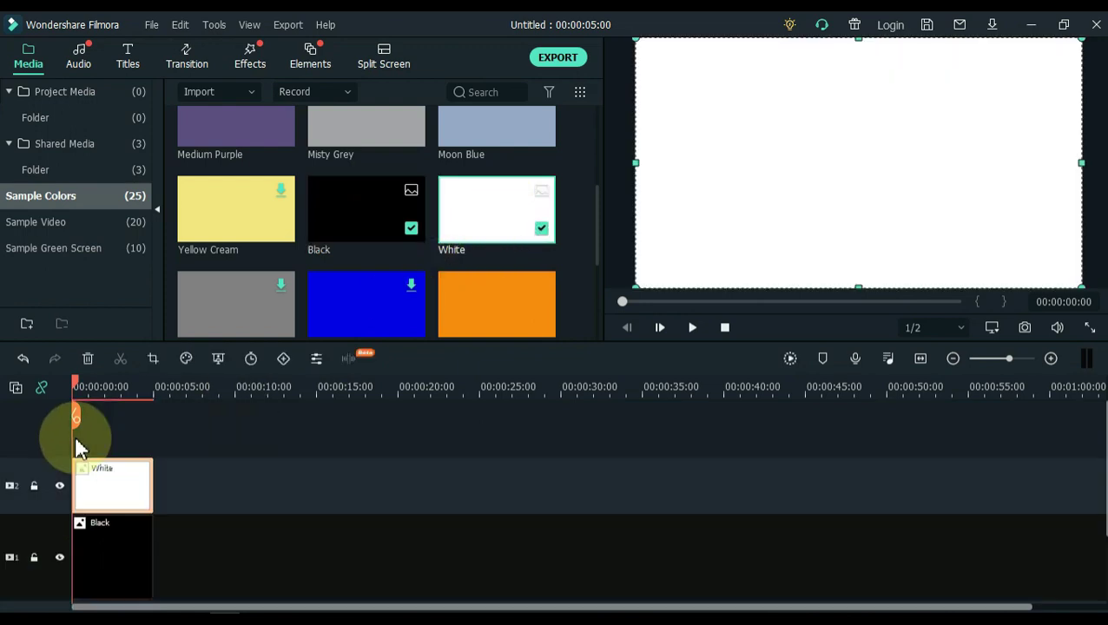
Step: Show safe zones and resize the White clip into a narrow vertical strip at the frame's left
click(992, 328)
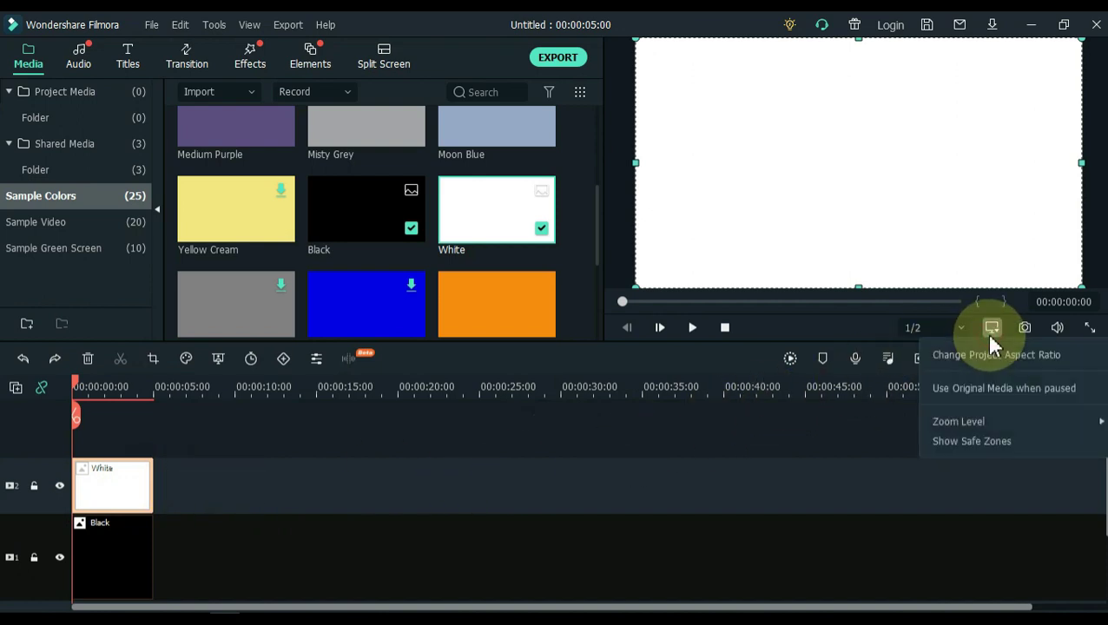
click(982, 443)
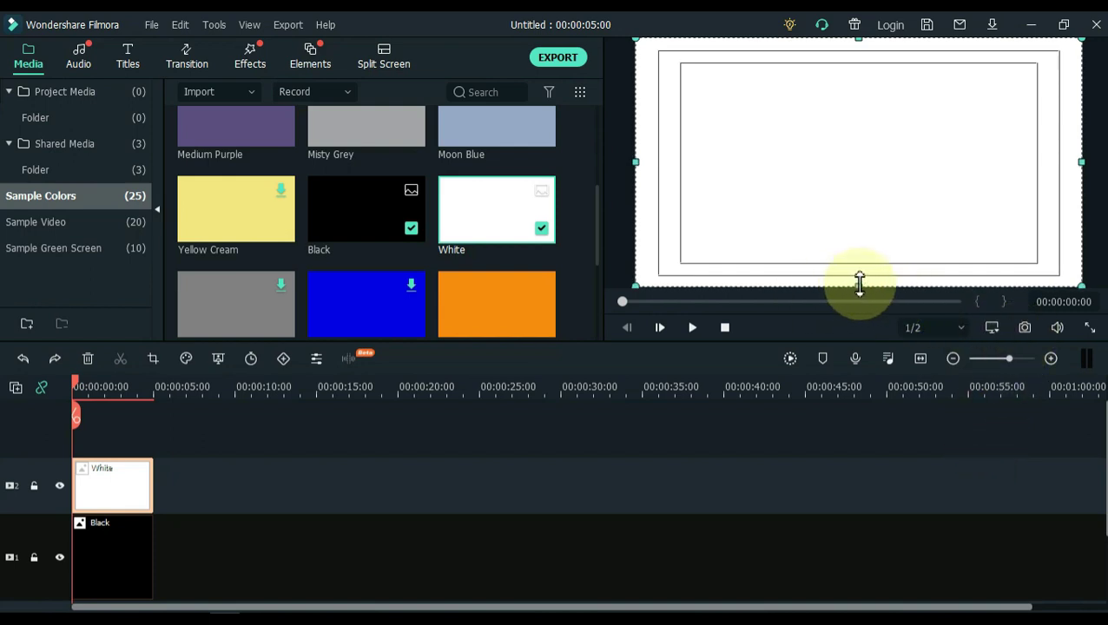
drag(859, 284, 815, 274)
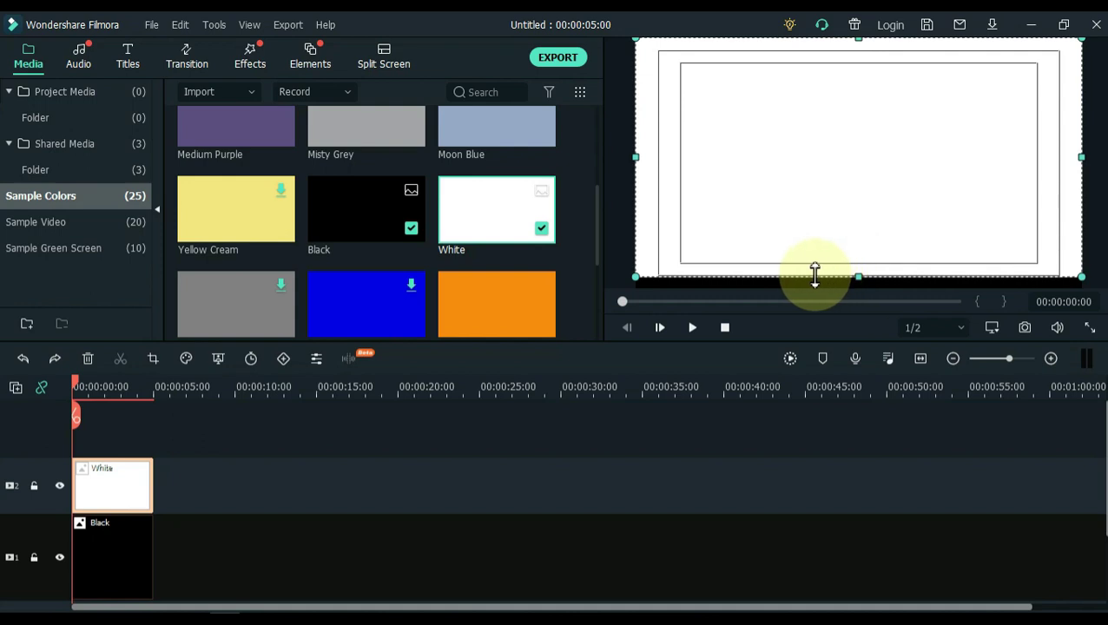
drag(859, 42, 858, 61)
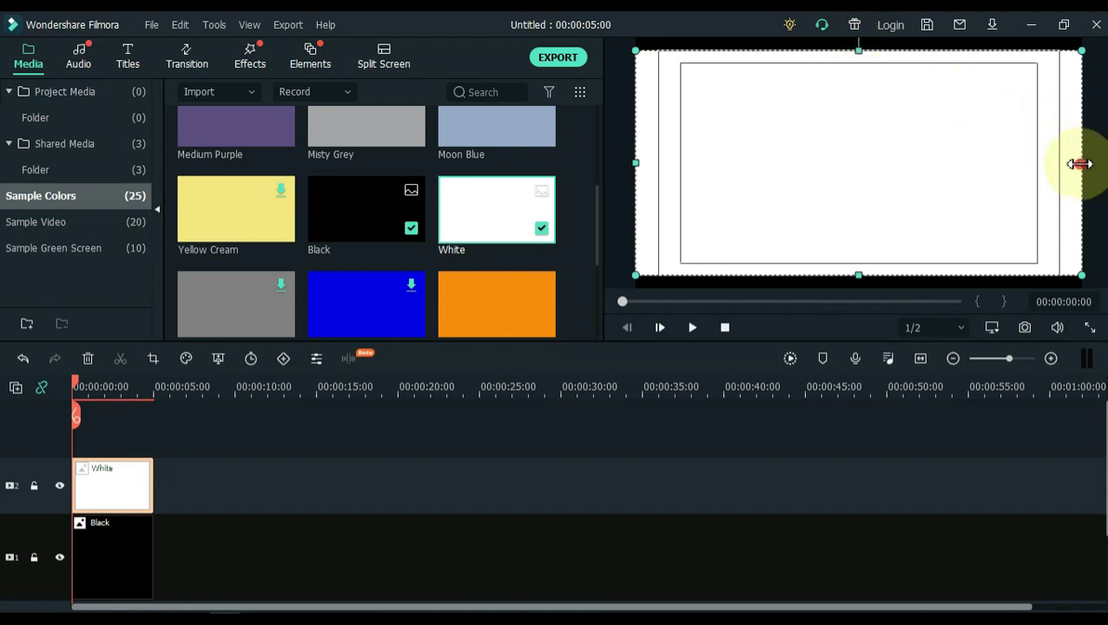
drag(1079, 163, 763, 216)
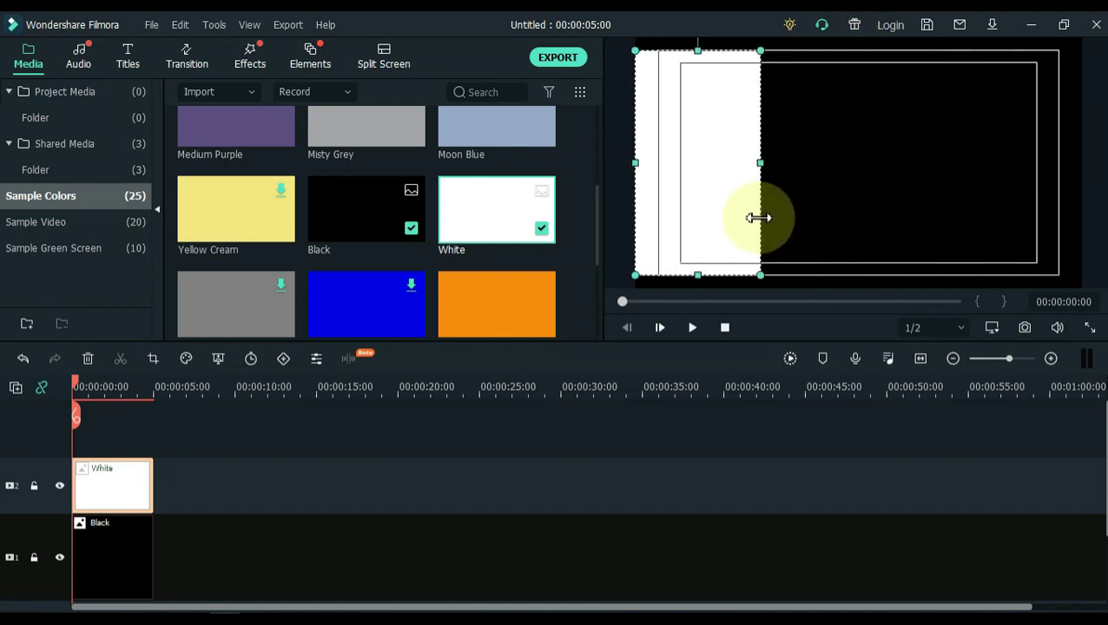
drag(636, 163, 657, 165)
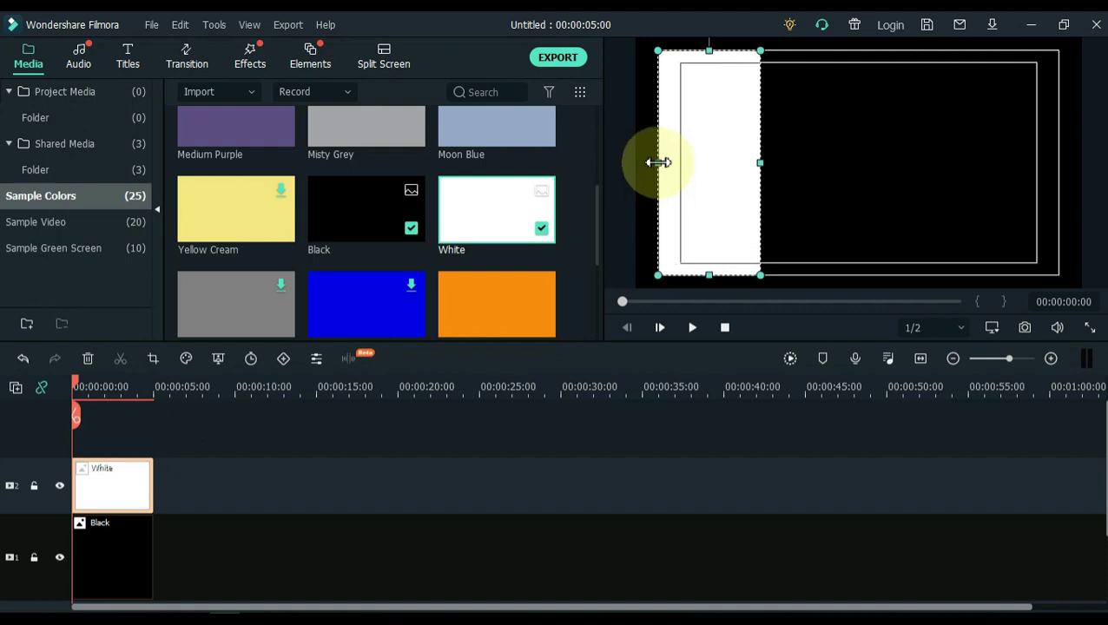
Step: Apply the Image Mask effect to the White clip and choose its rounded rectangle preset
click(249, 53)
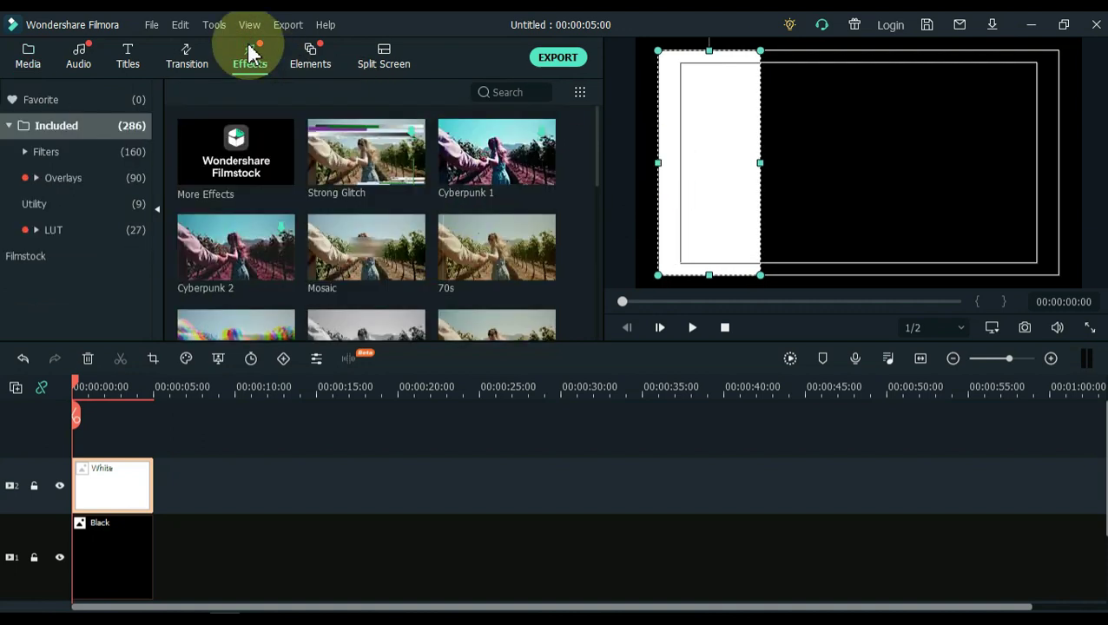
click(505, 98)
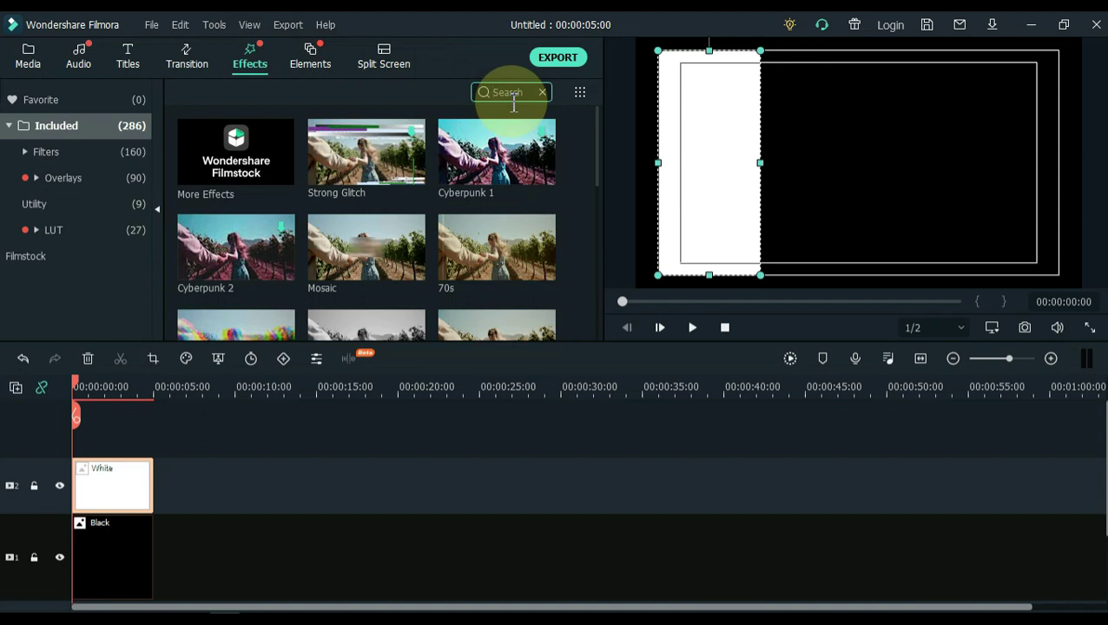
text(mask)
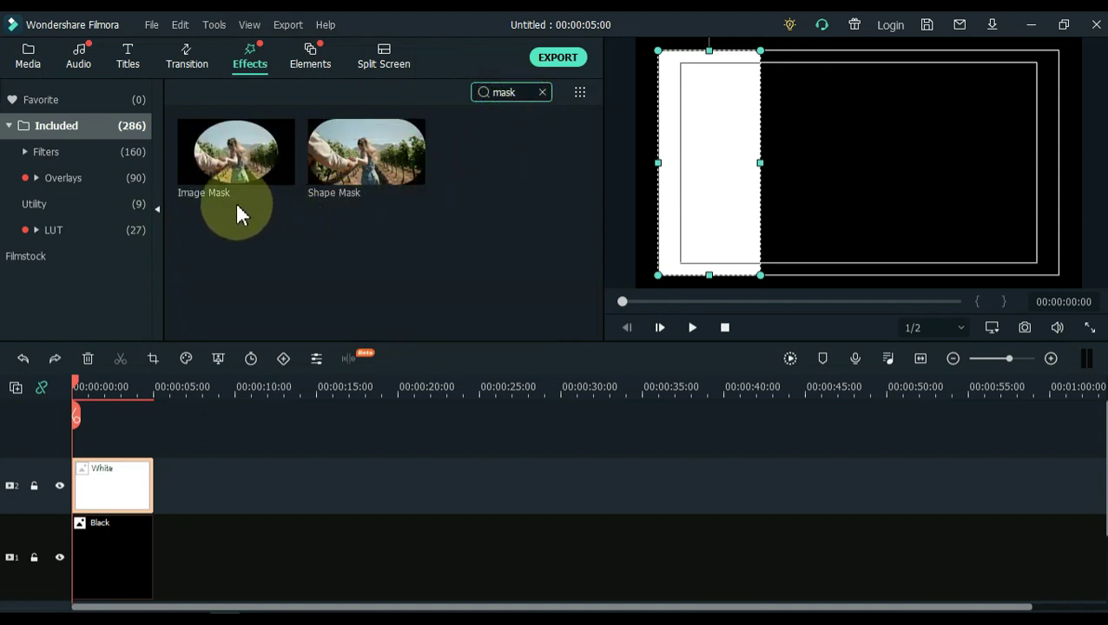
drag(210, 169, 87, 477)
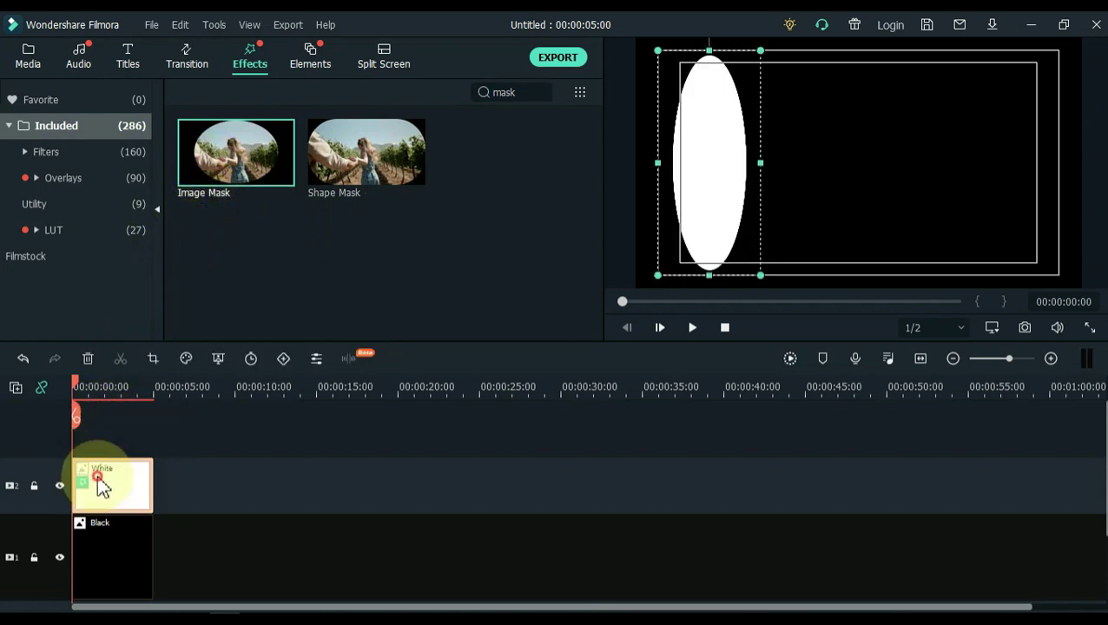
double_click(102, 486)
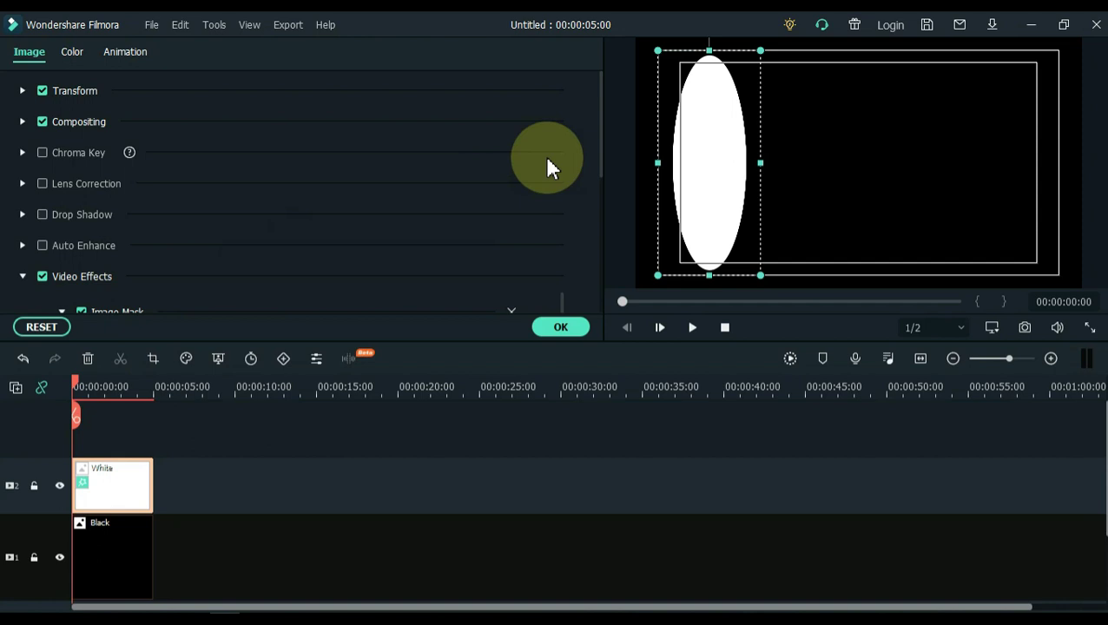
drag(601, 119, 604, 219)
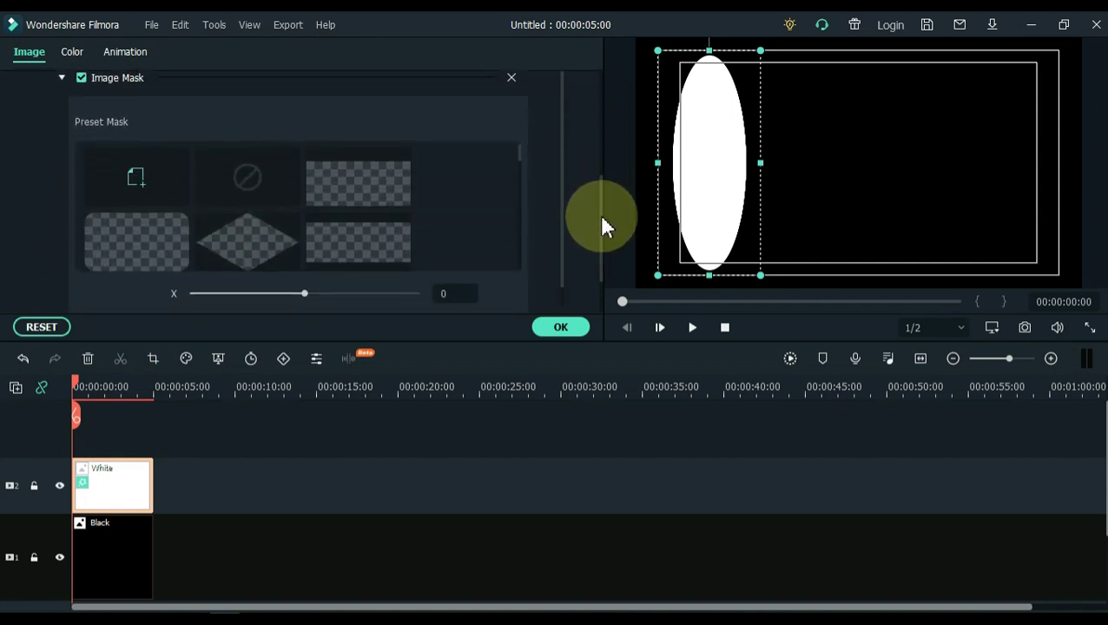
click(145, 259)
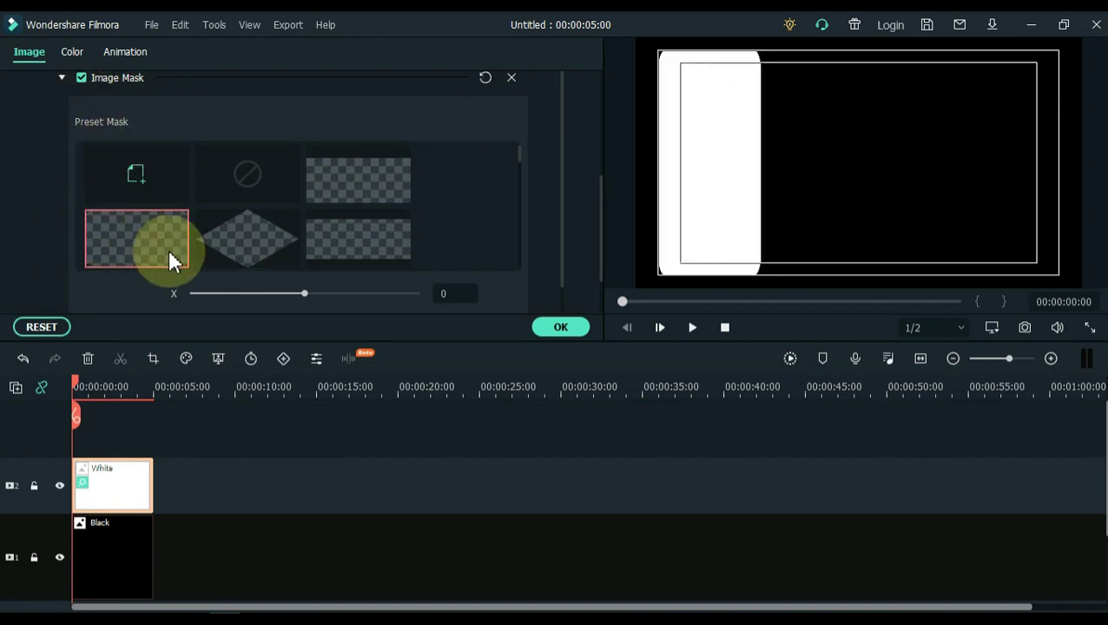
Step: Confirm the mask, copy the masked White clip and add a third video track
click(559, 330)
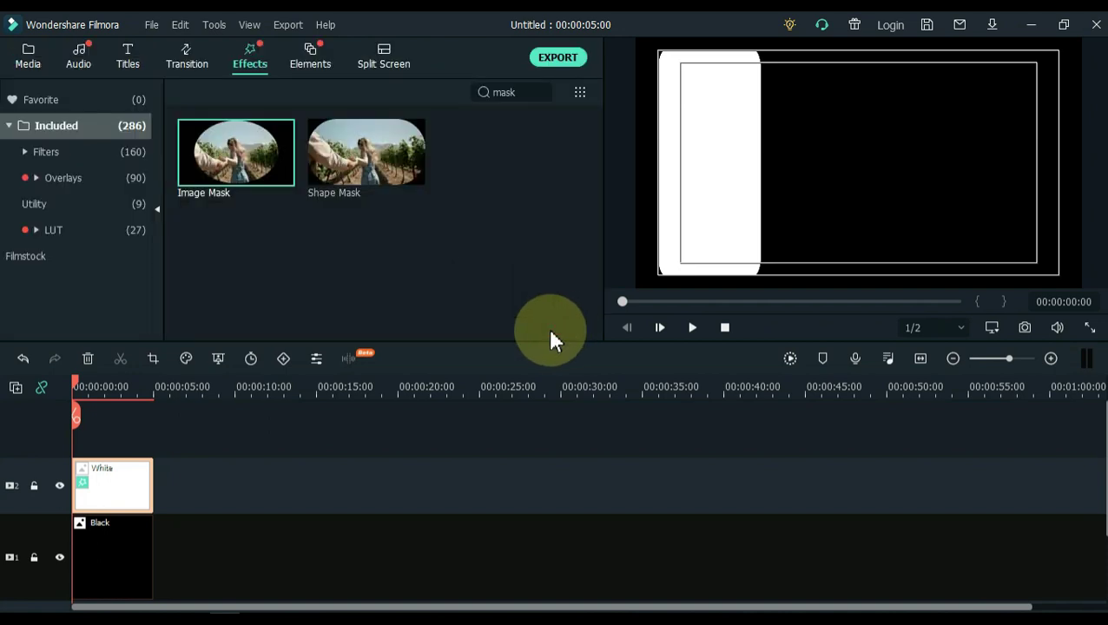
right_click(122, 490)
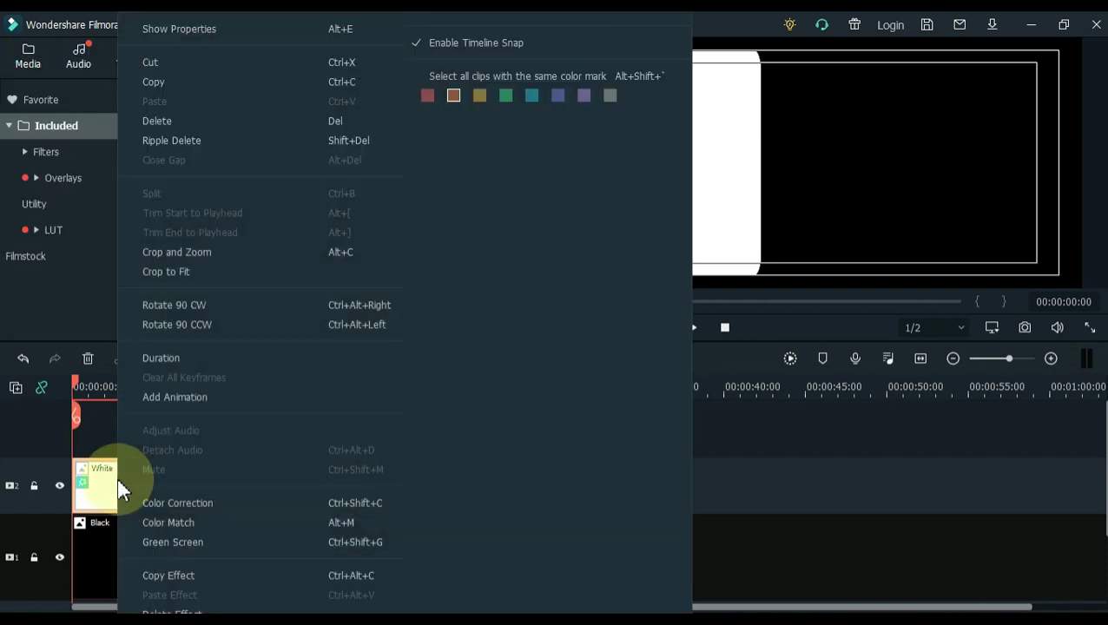
click(184, 80)
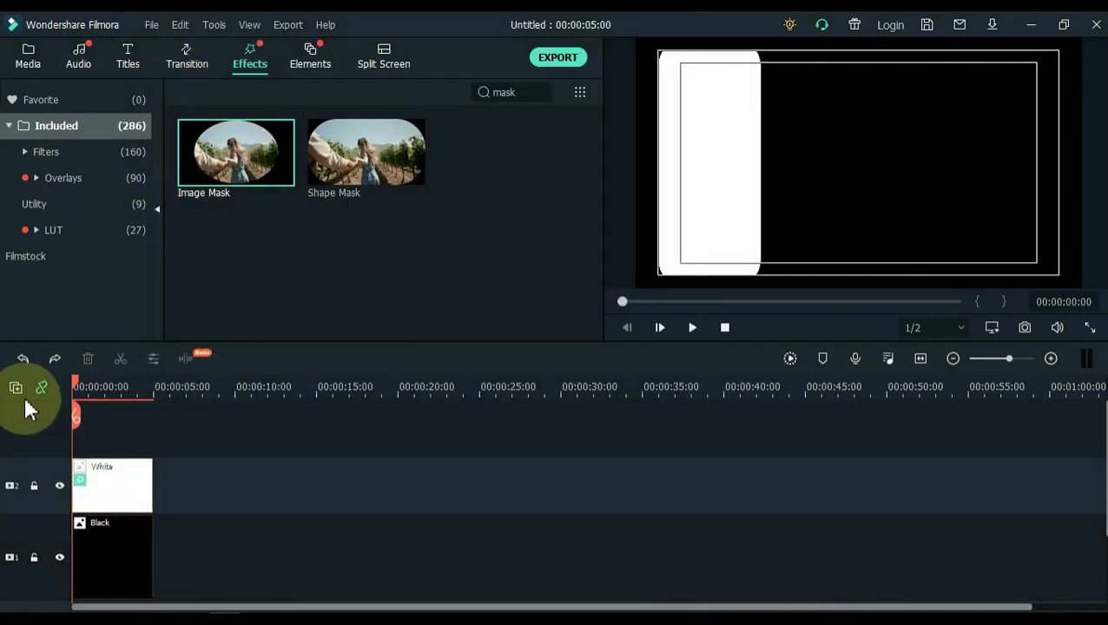
click(17, 390)
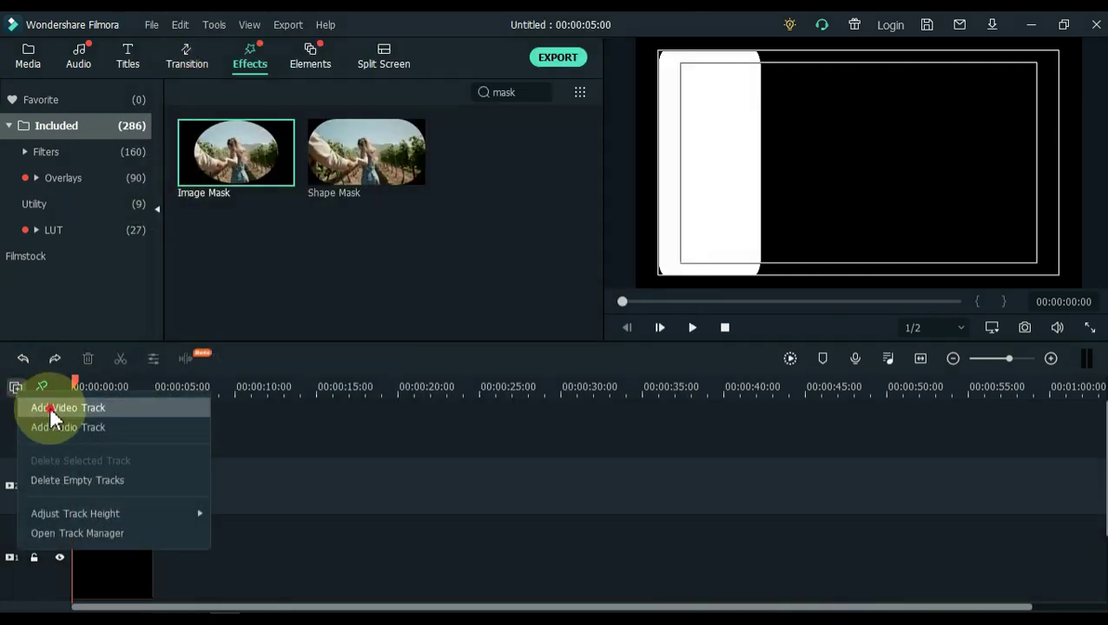
click(52, 412)
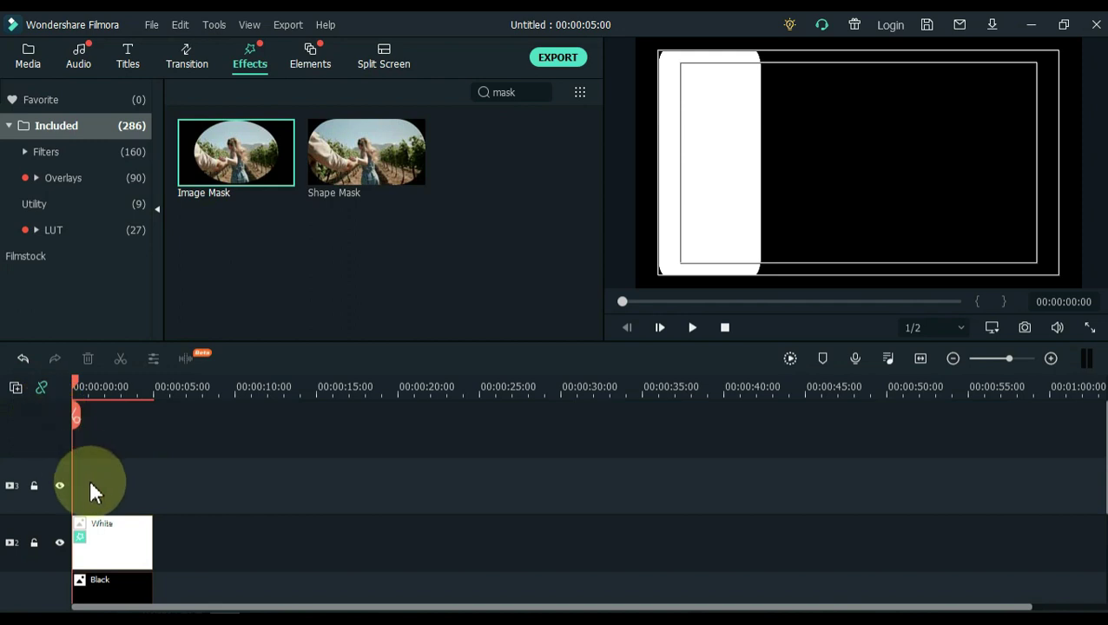
Step: Paste the White clip onto track 3 and move the copy to the frame's right side
click(54, 468)
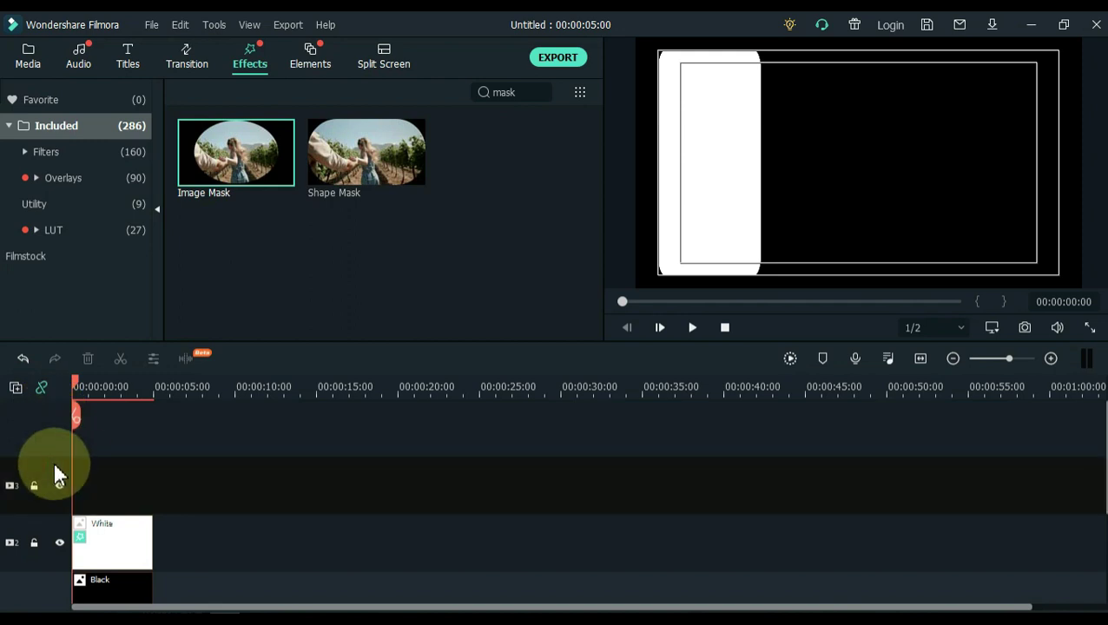
right_click(106, 477)
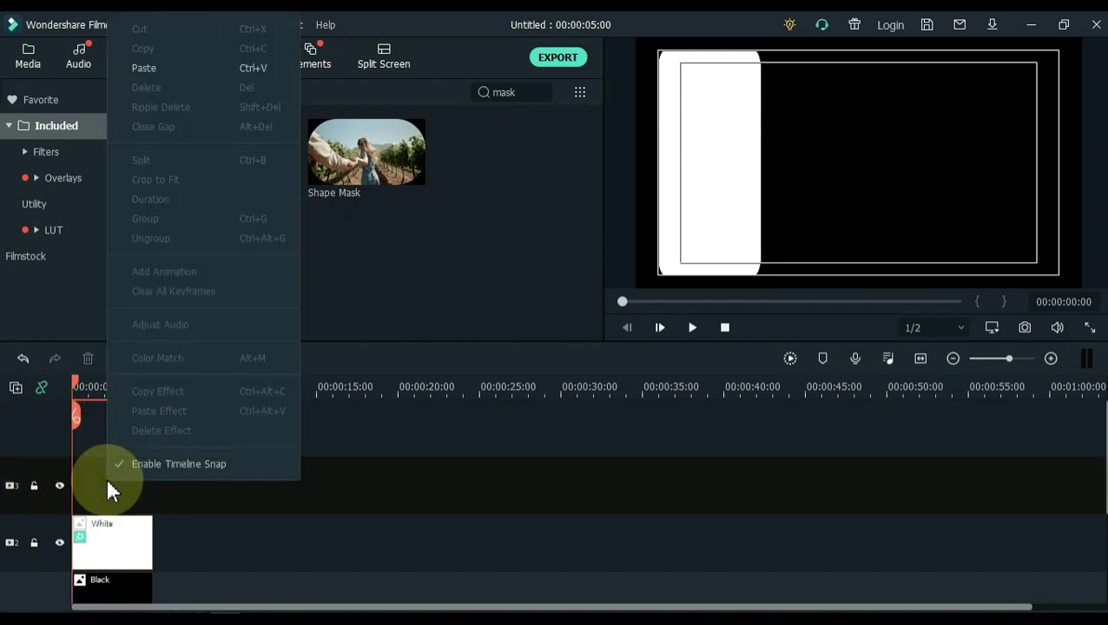
click(169, 71)
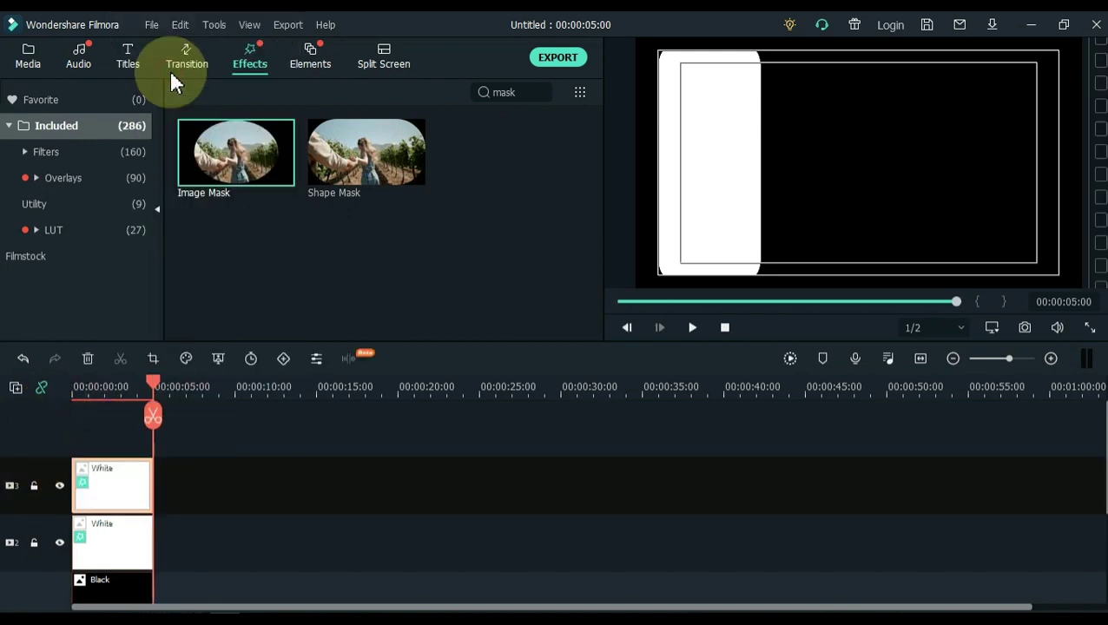
click(104, 388)
click(122, 487)
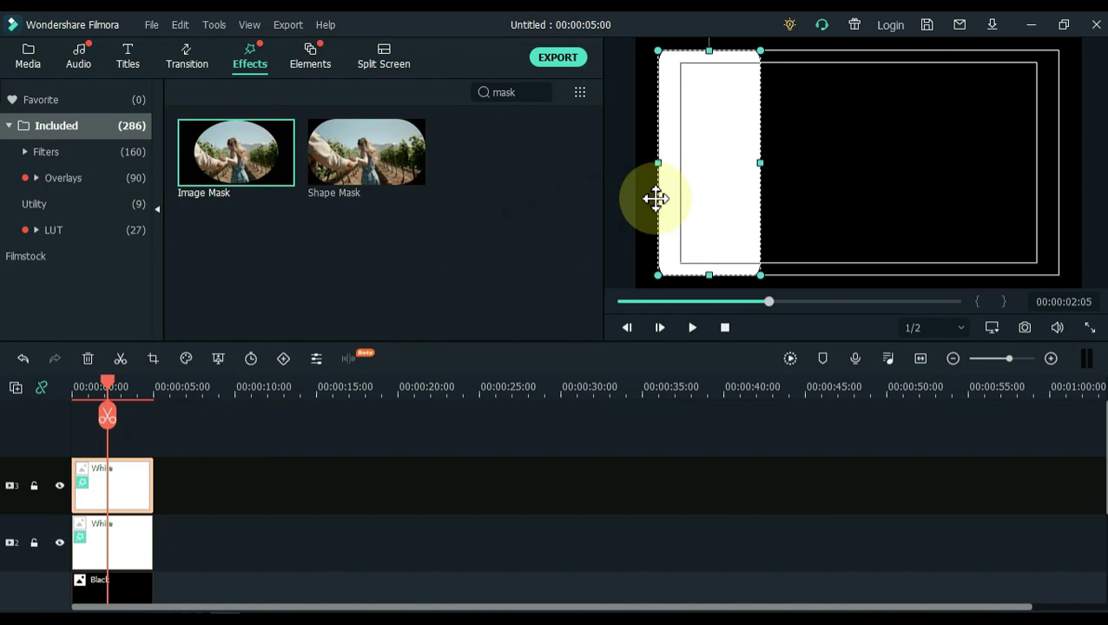
drag(658, 200, 957, 208)
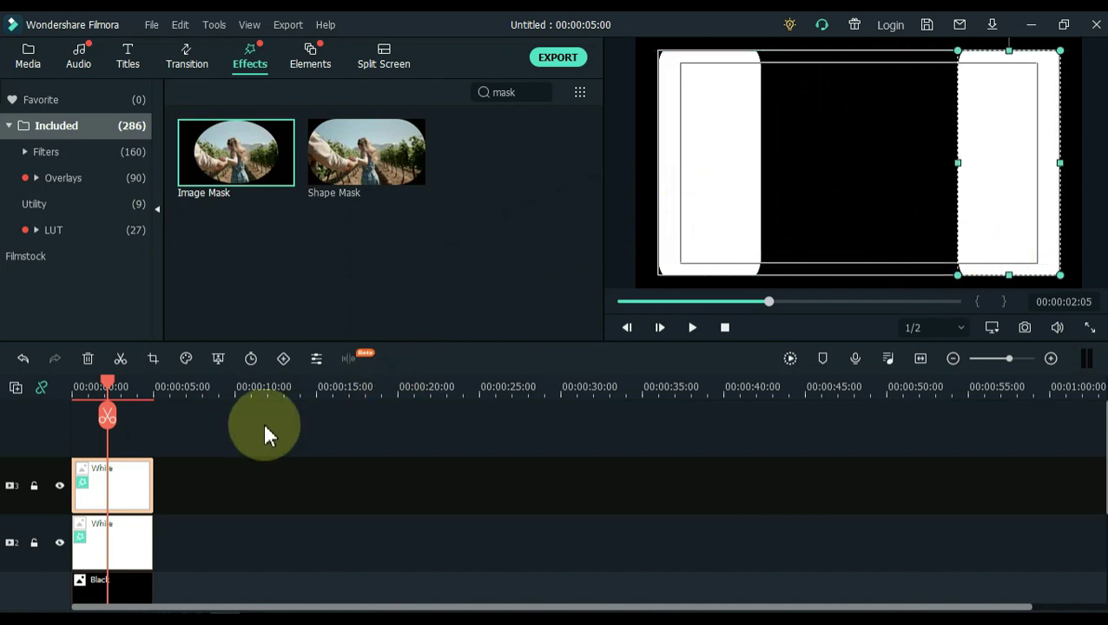
Step: Add a fourth video track, paste the White clip onto it and centre it in the frame
click(17, 388)
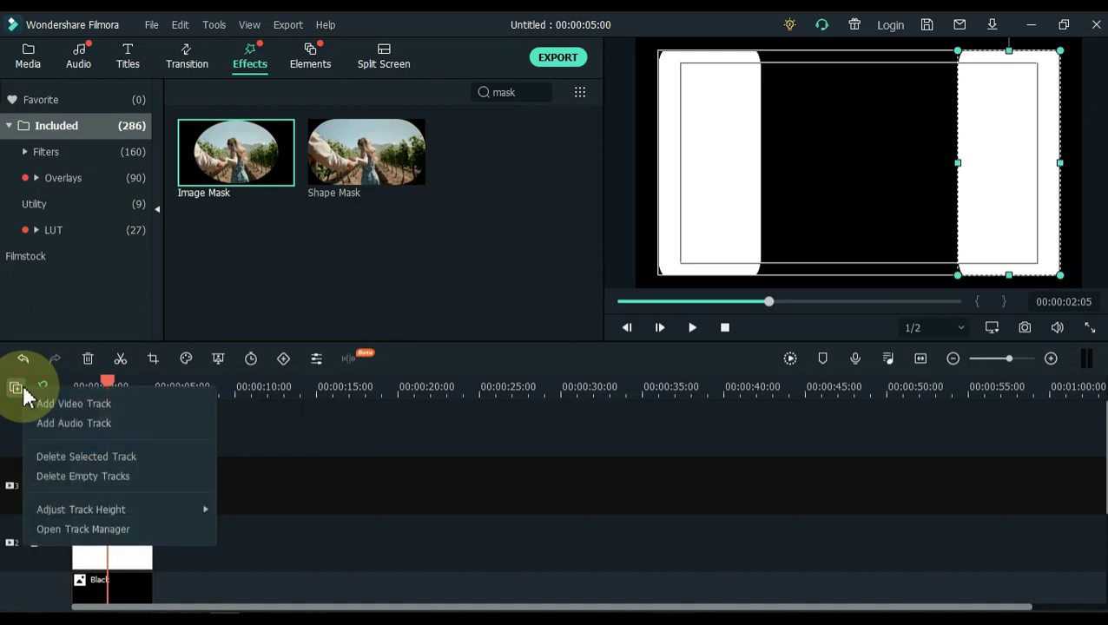
click(45, 404)
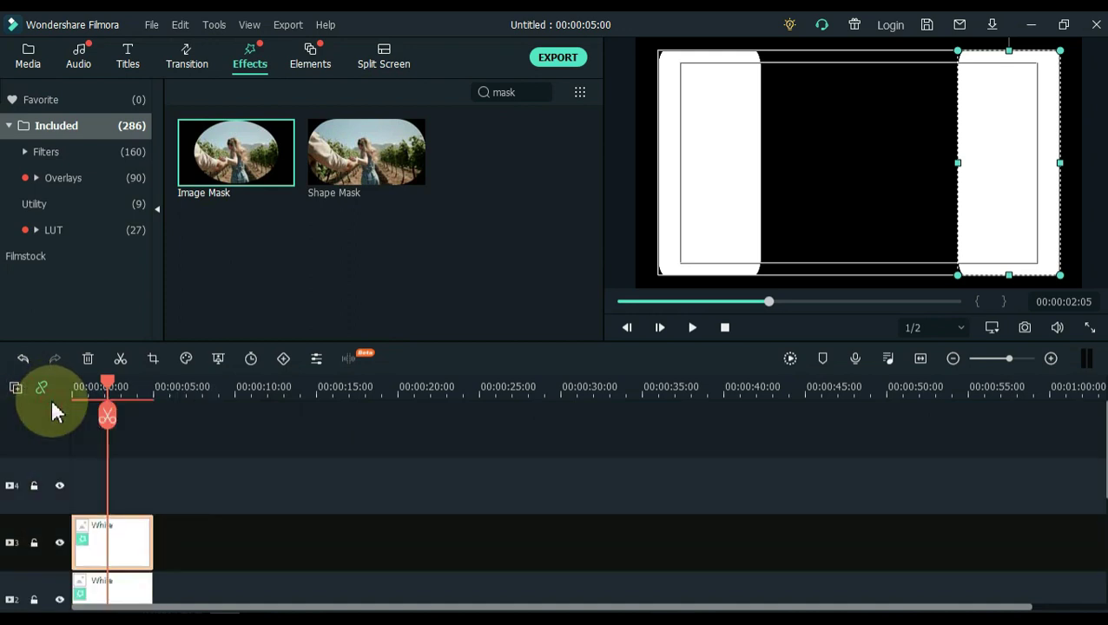
click(55, 482)
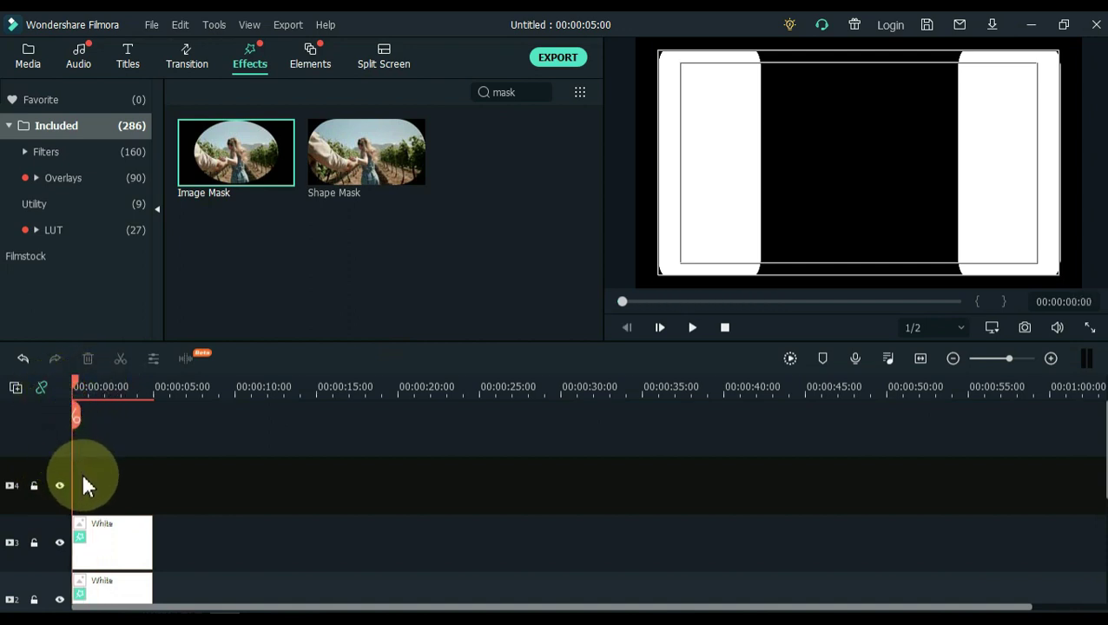
key(ctrl+v)
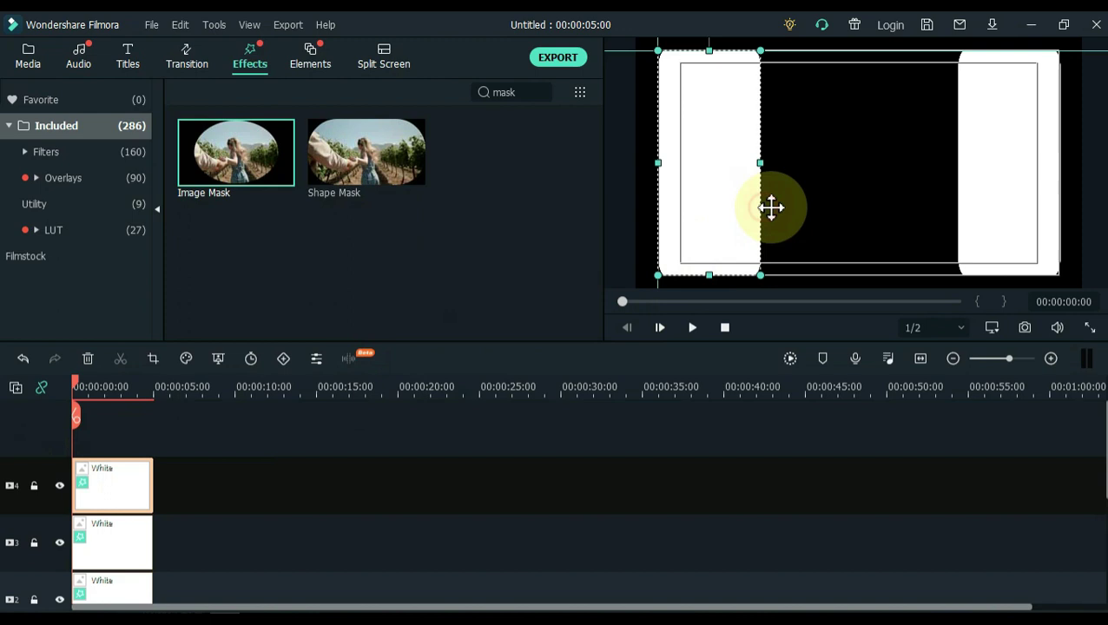
drag(771, 206, 907, 209)
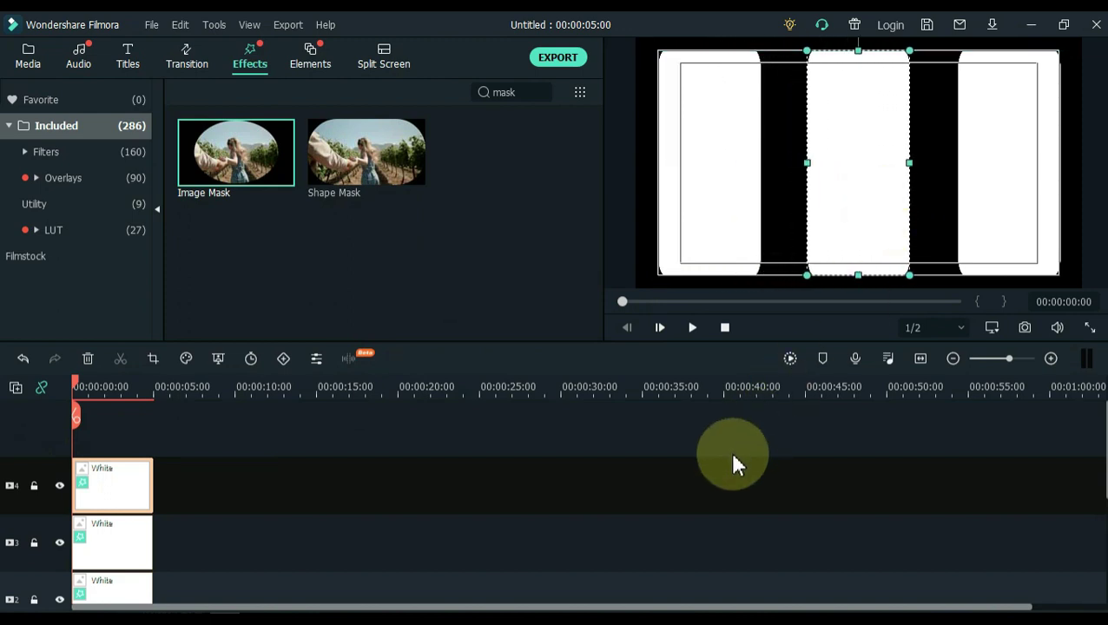
Step: Hide the safe-zone guides and capture a snapshot of the three-strip layout
click(993, 328)
click(970, 440)
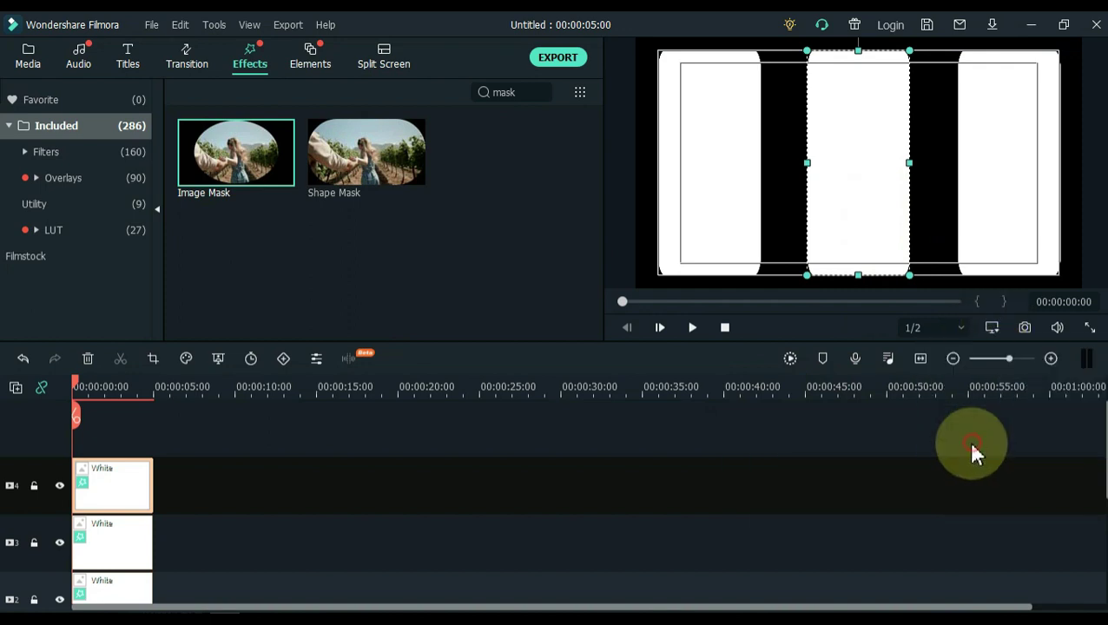
click(691, 466)
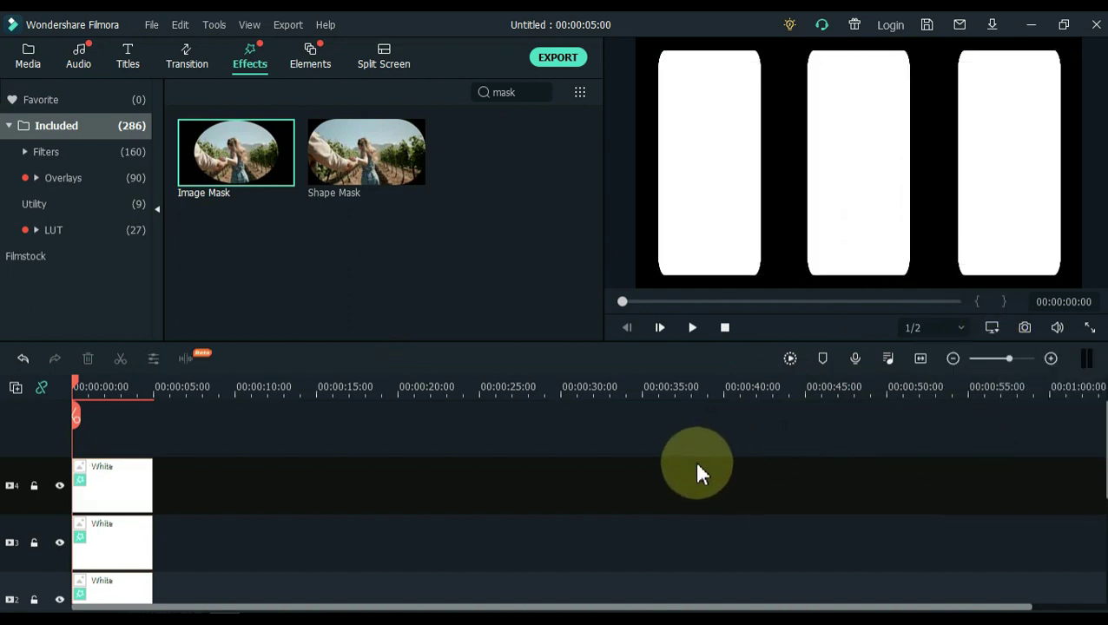
click(1025, 330)
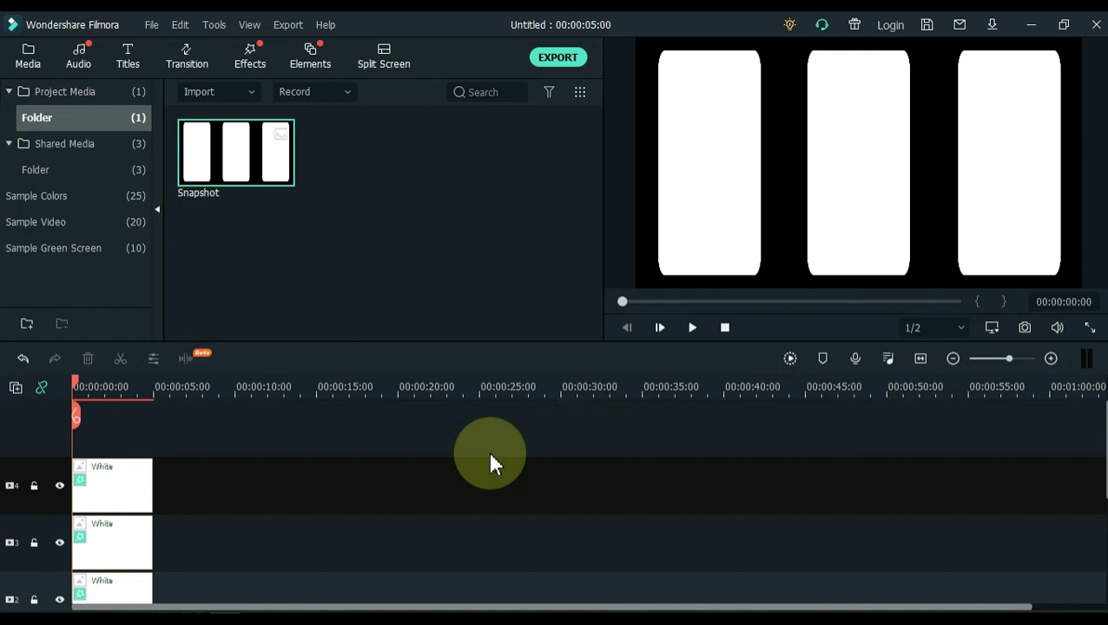
Step: Undo once, then delete the White clips on tracks 3 and 4
key(ctrl+z)
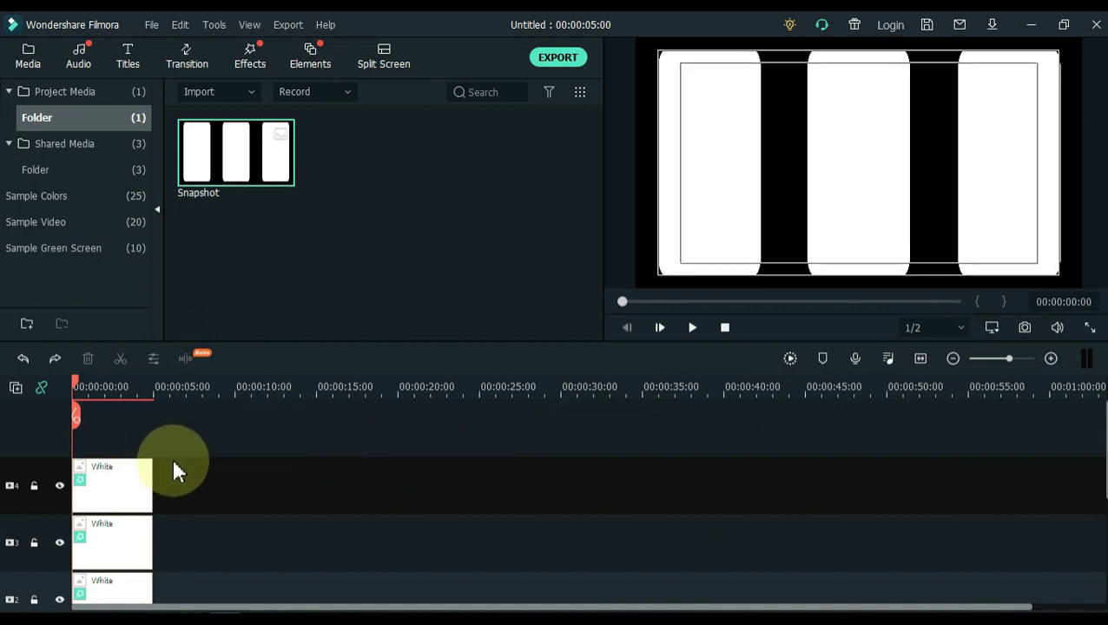
click(130, 487)
ctrl+click(105, 545)
key(Delete)
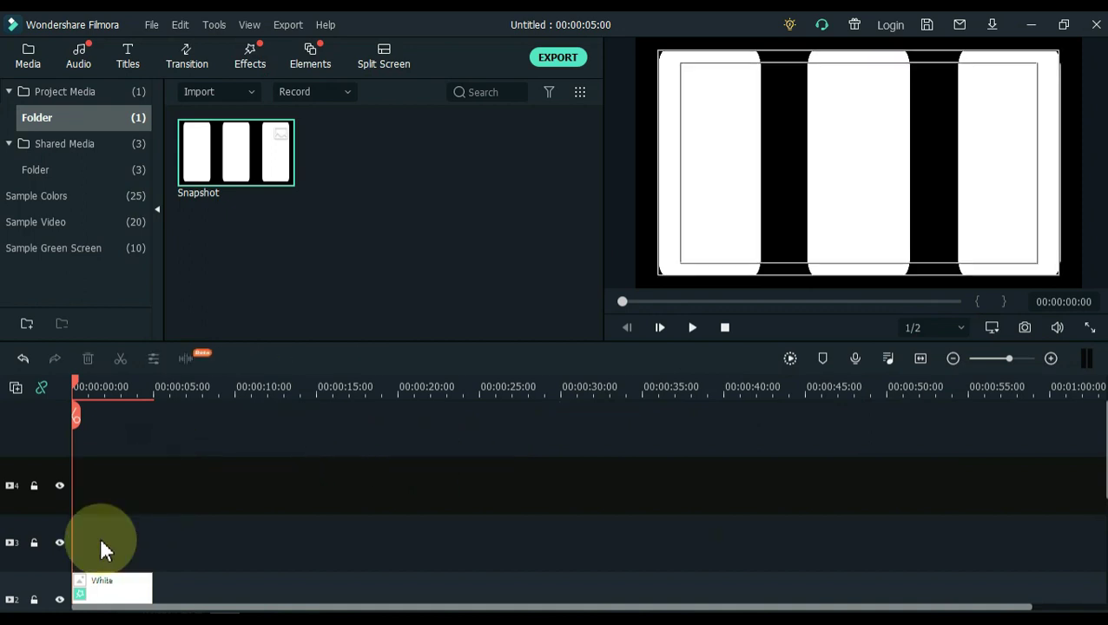
scroll(105, 539, down, 1)
Step: Shorten the track 2 White strip at top and bottom, tilt it and move it toward the upper left
double_click(104, 531)
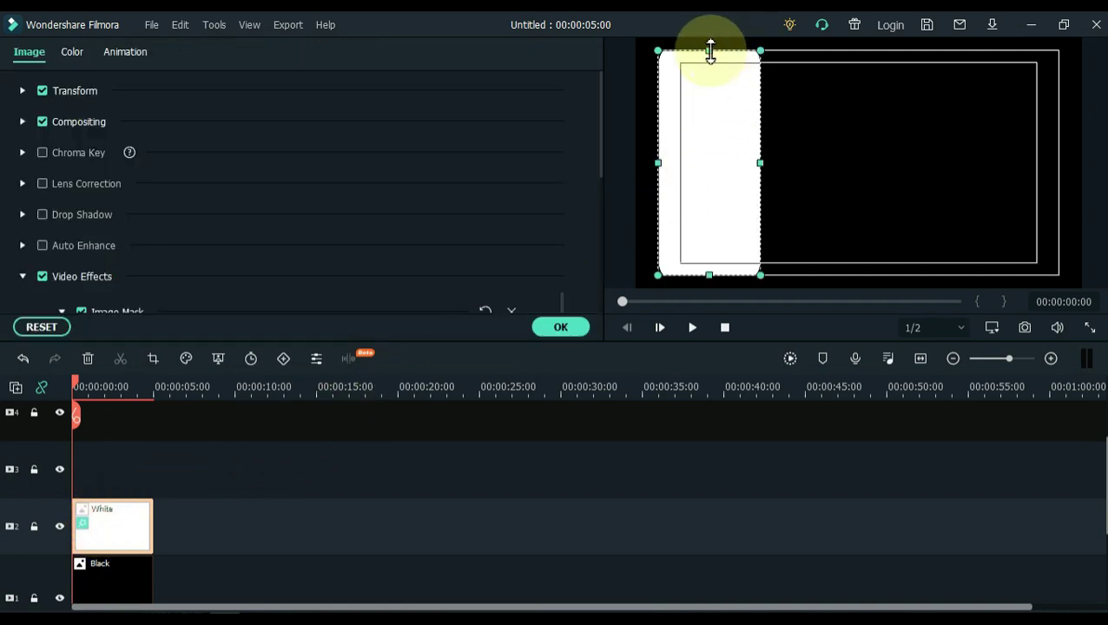
drag(710, 51, 710, 63)
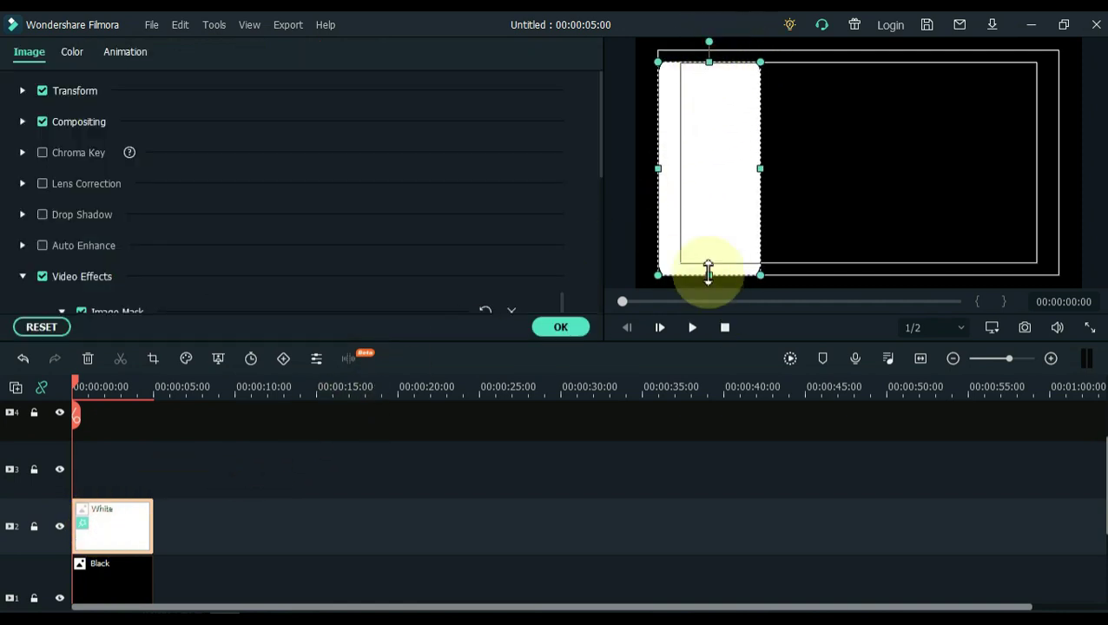
drag(709, 273, 719, 259)
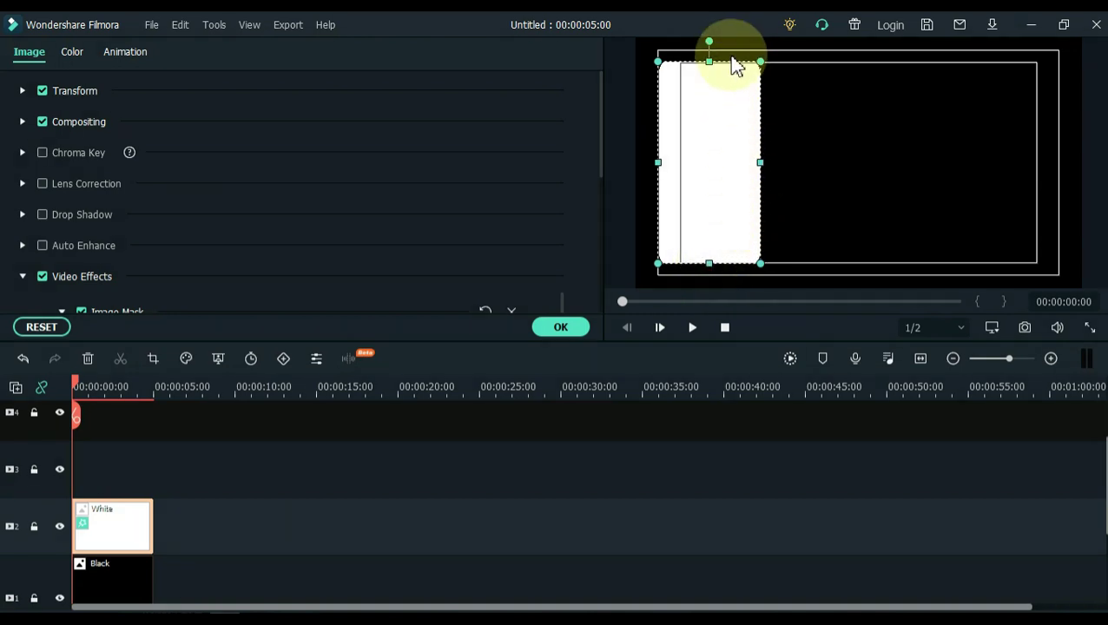
drag(711, 40, 660, 49)
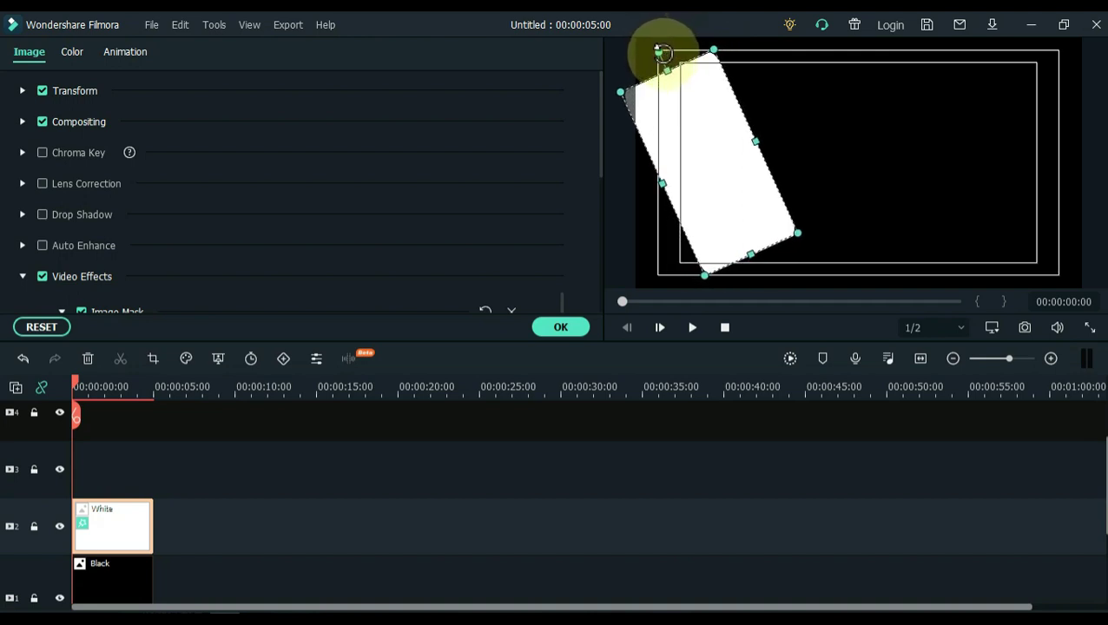
drag(766, 169, 772, 148)
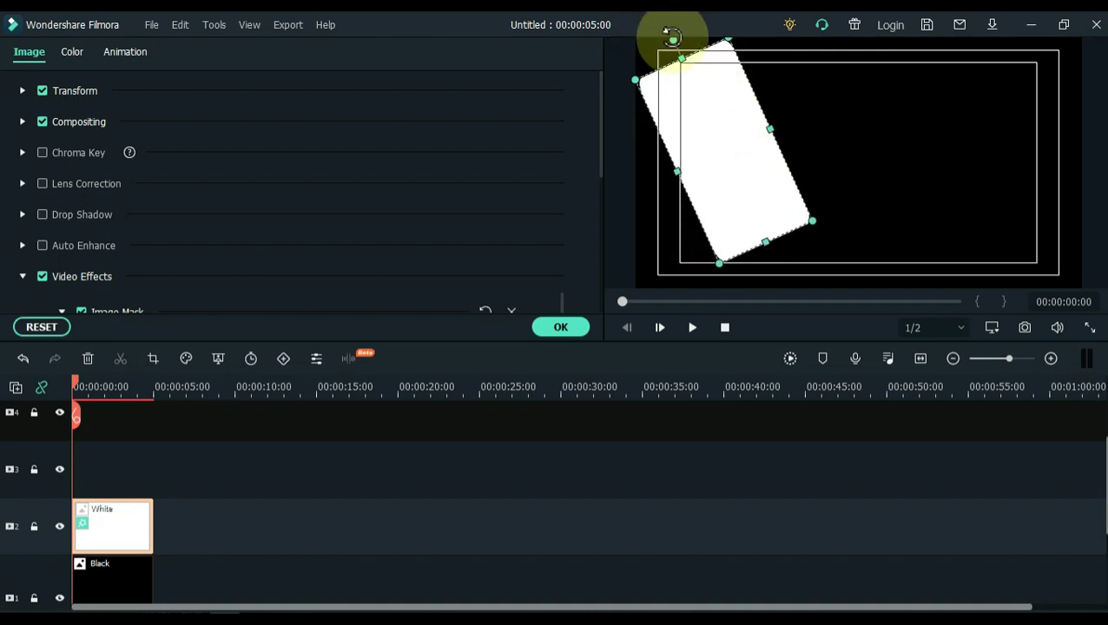
drag(672, 38, 650, 41)
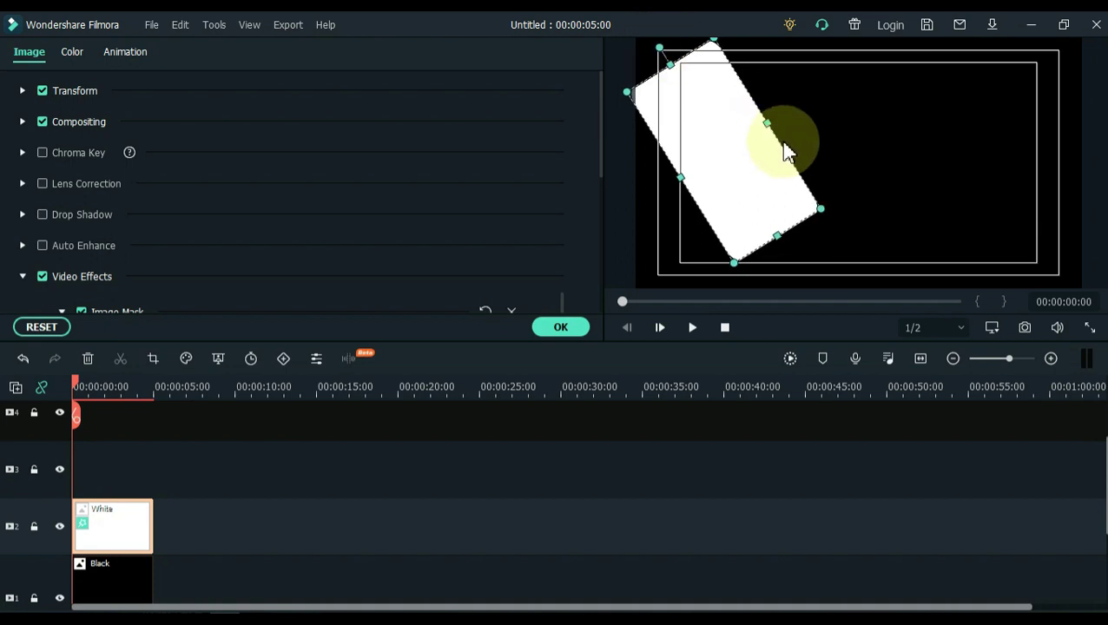
drag(784, 150, 801, 128)
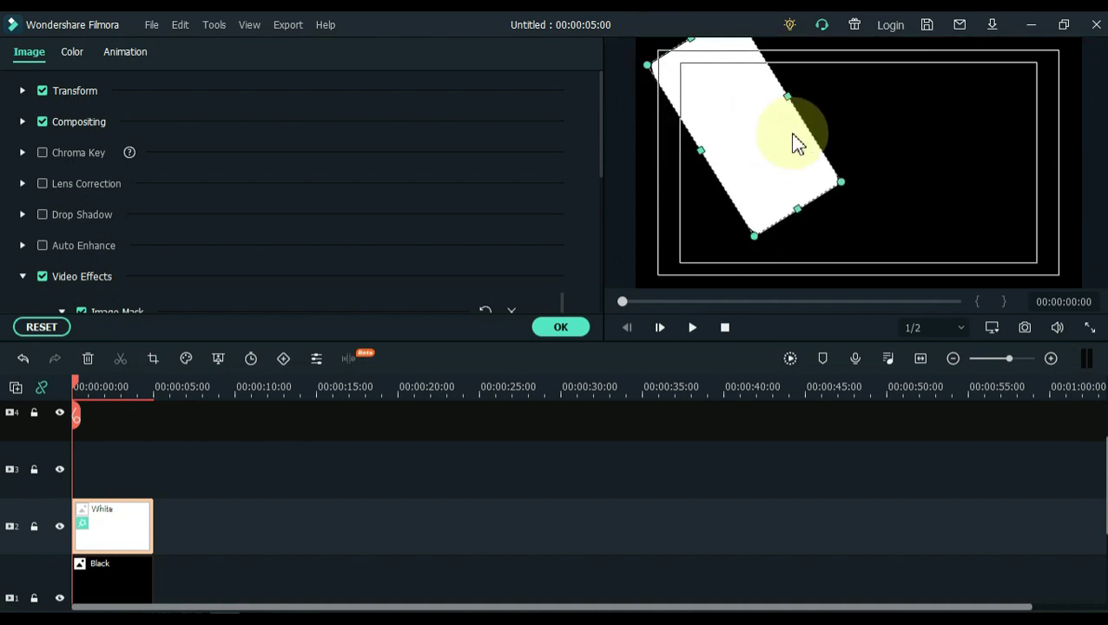
right_click(86, 522)
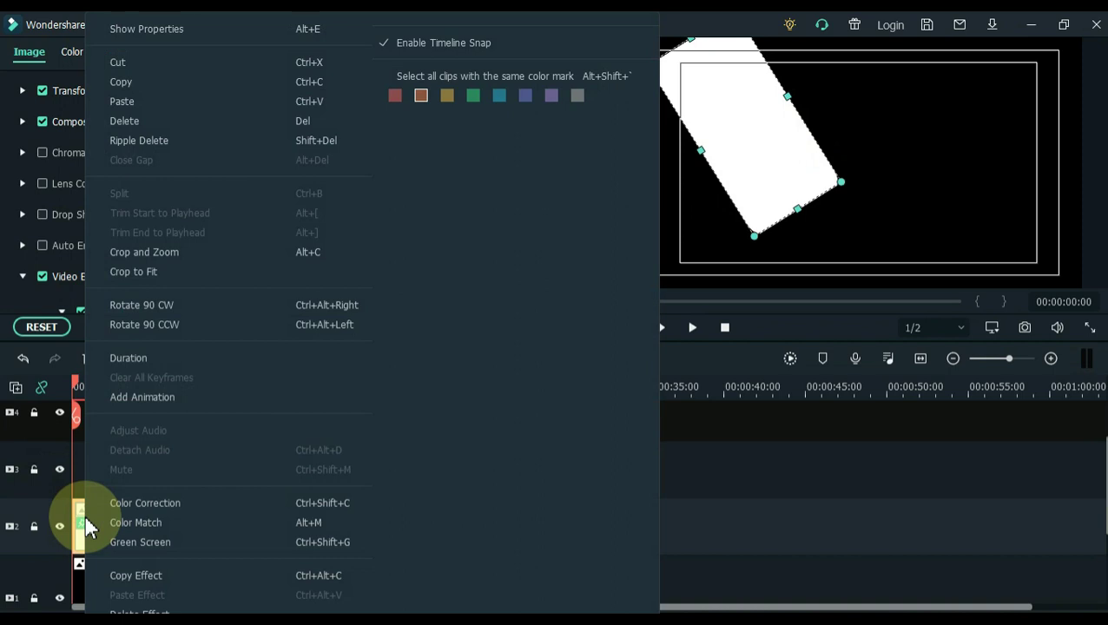
Step: Paste a copy of the tilted White strip onto track 3 and move it below and right of the first
click(144, 84)
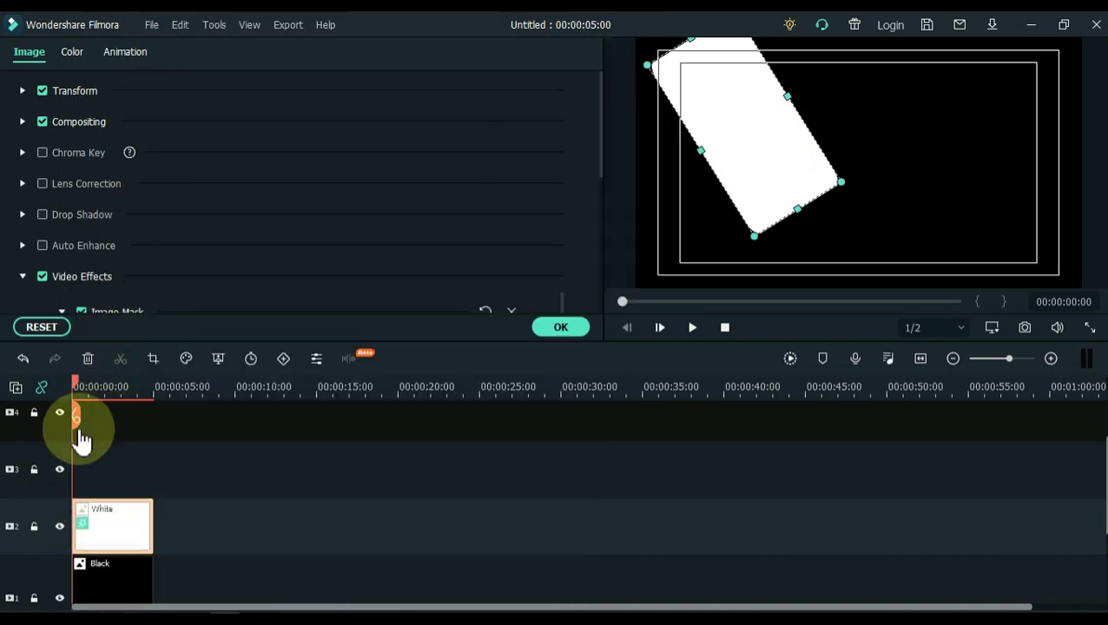
click(58, 465)
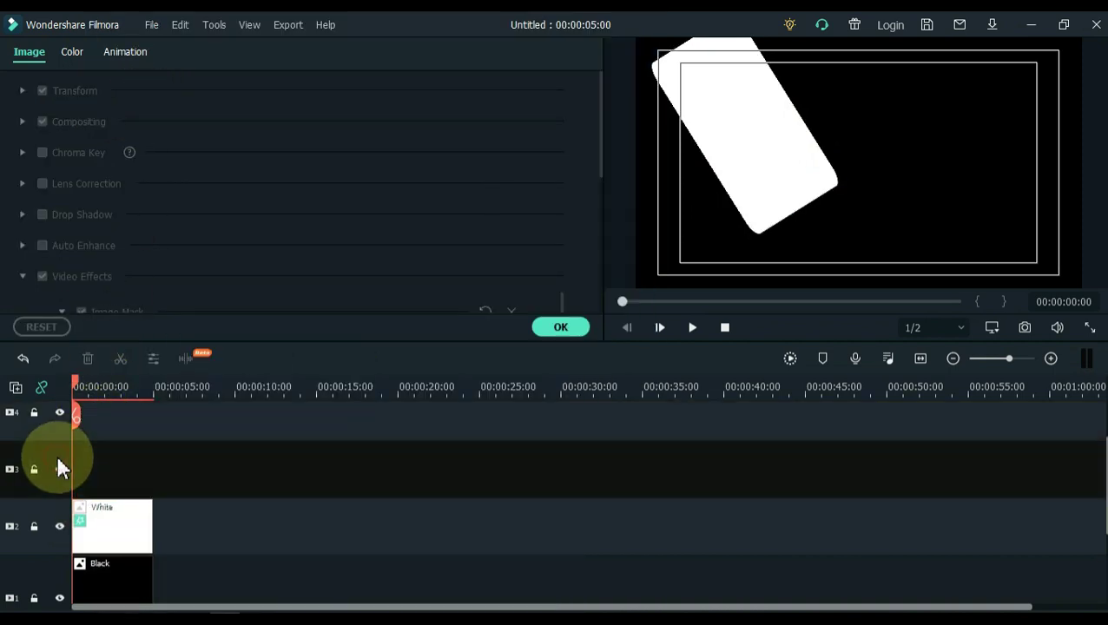
right_click(102, 473)
click(175, 69)
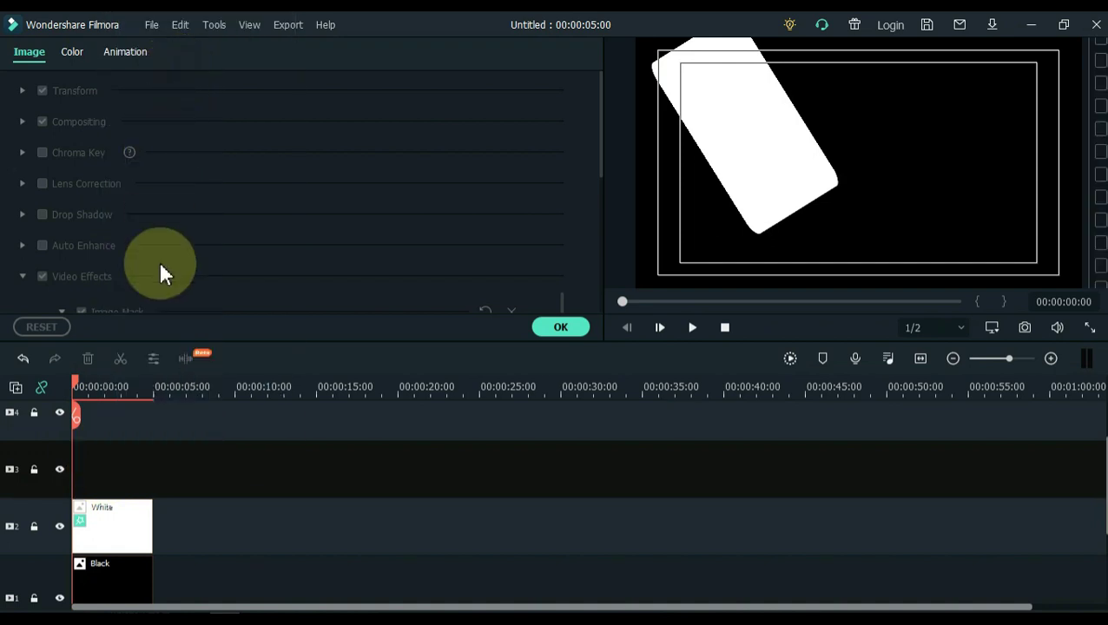
click(107, 482)
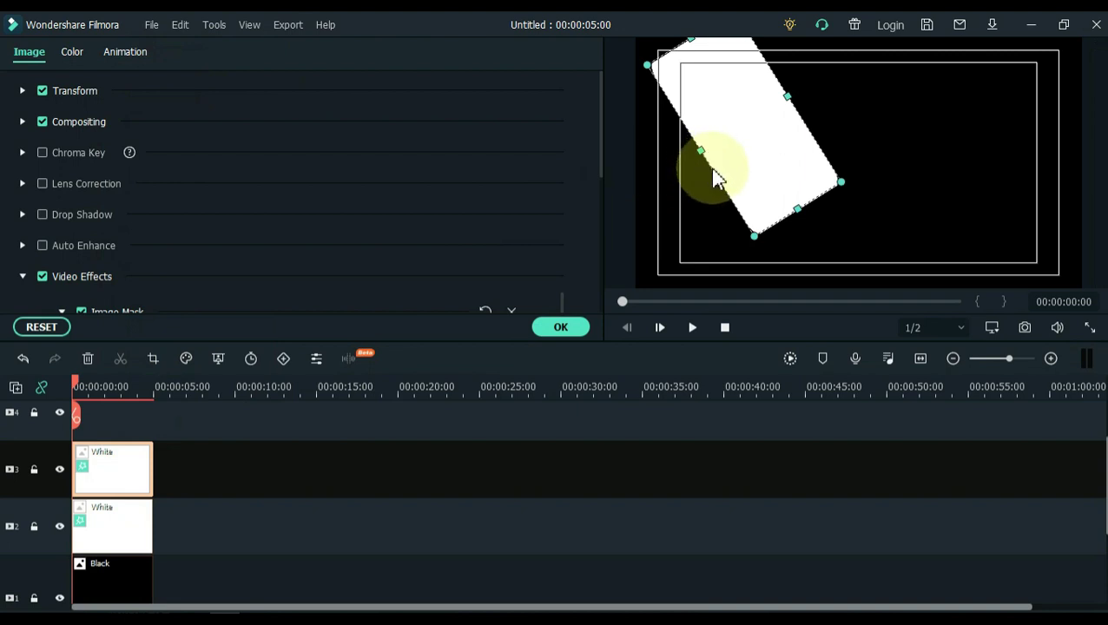
drag(710, 166, 830, 358)
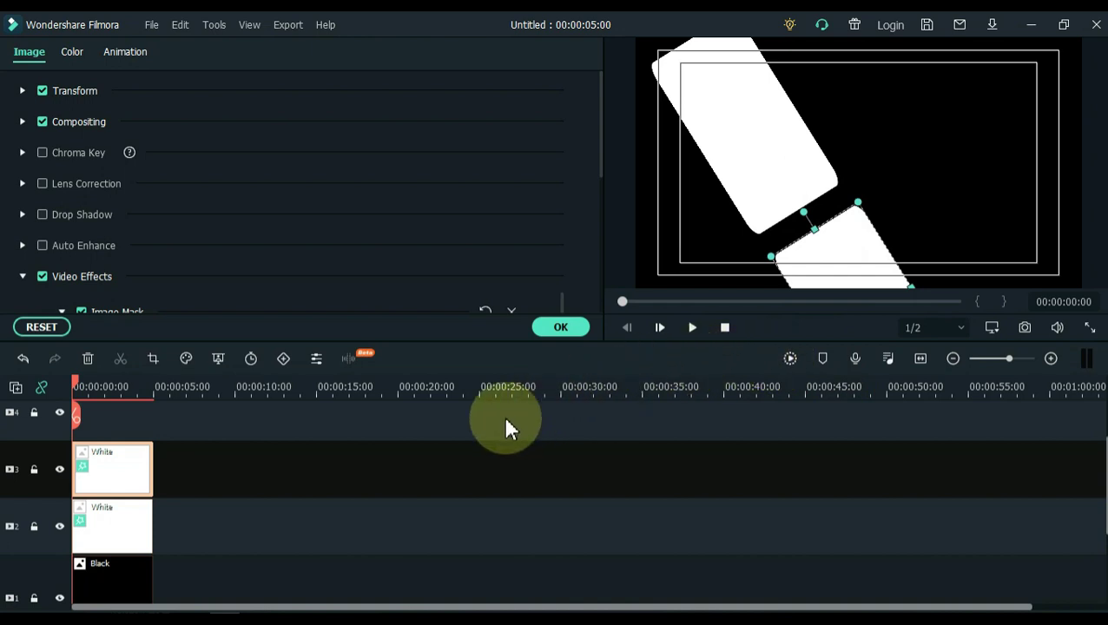
Step: Paste another tilted White strip onto track 4 and slide it right beside the other two
scroll(91, 465, up, 1)
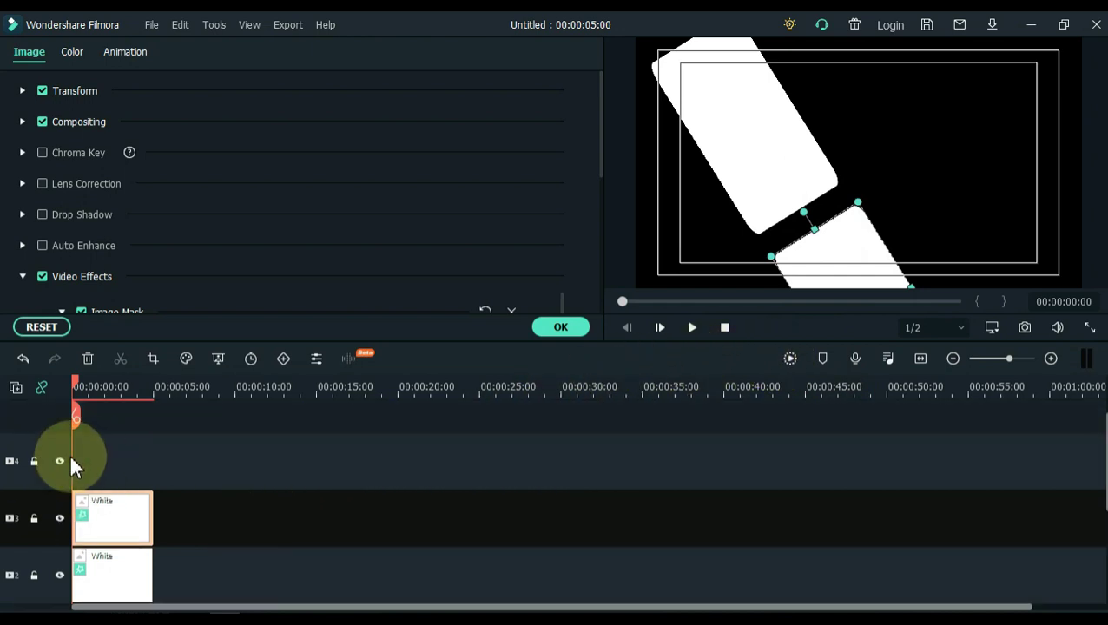
click(74, 460)
right_click(107, 457)
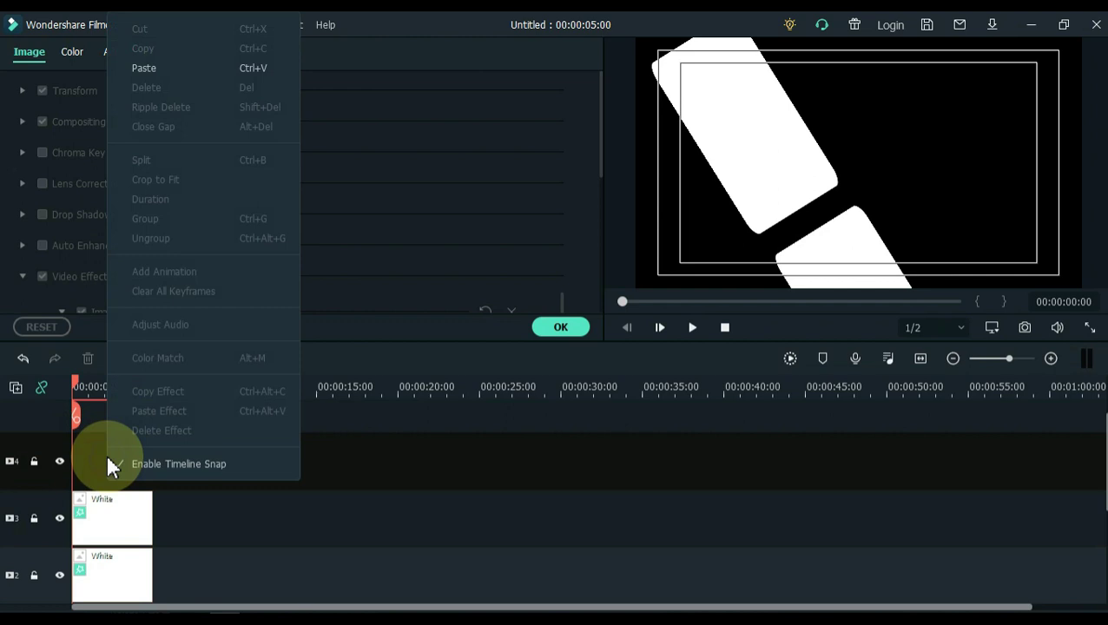
click(165, 68)
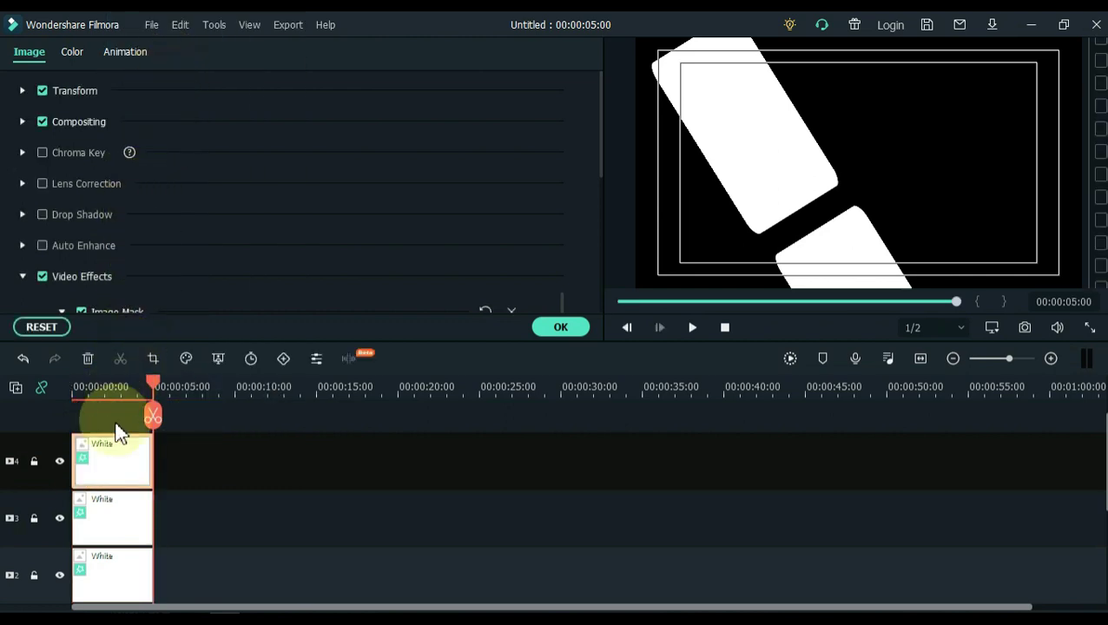
click(115, 473)
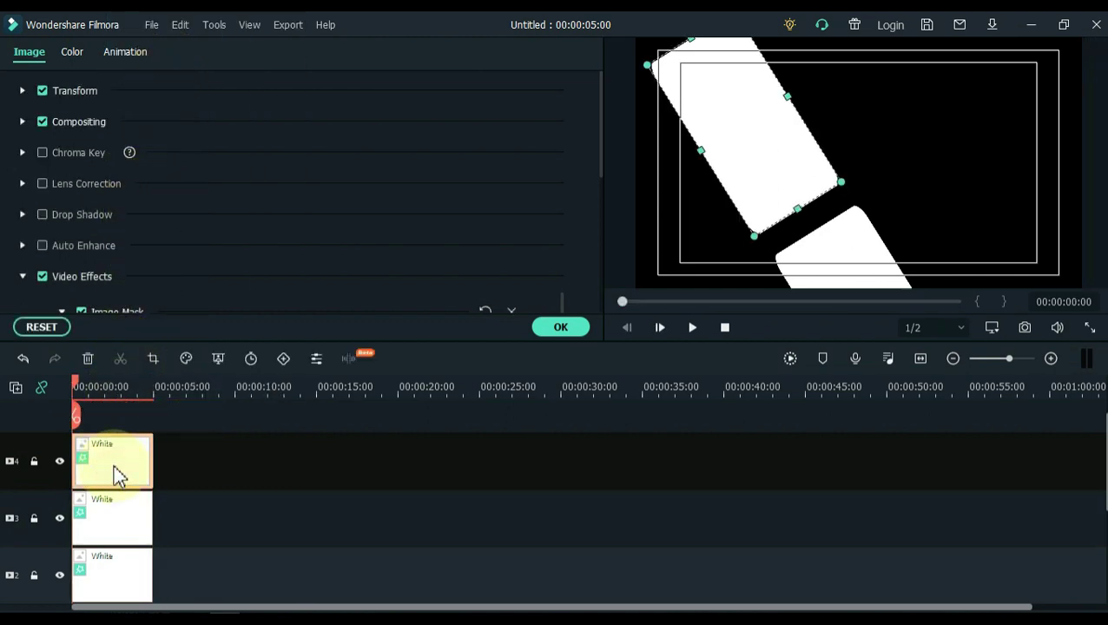
drag(727, 195, 907, 239)
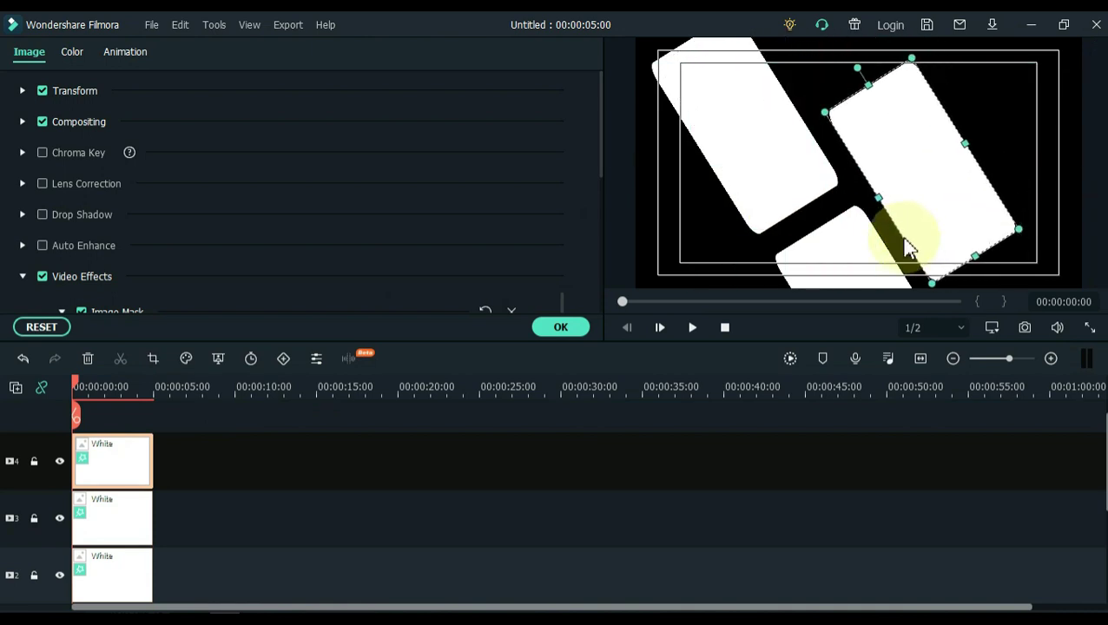
click(199, 467)
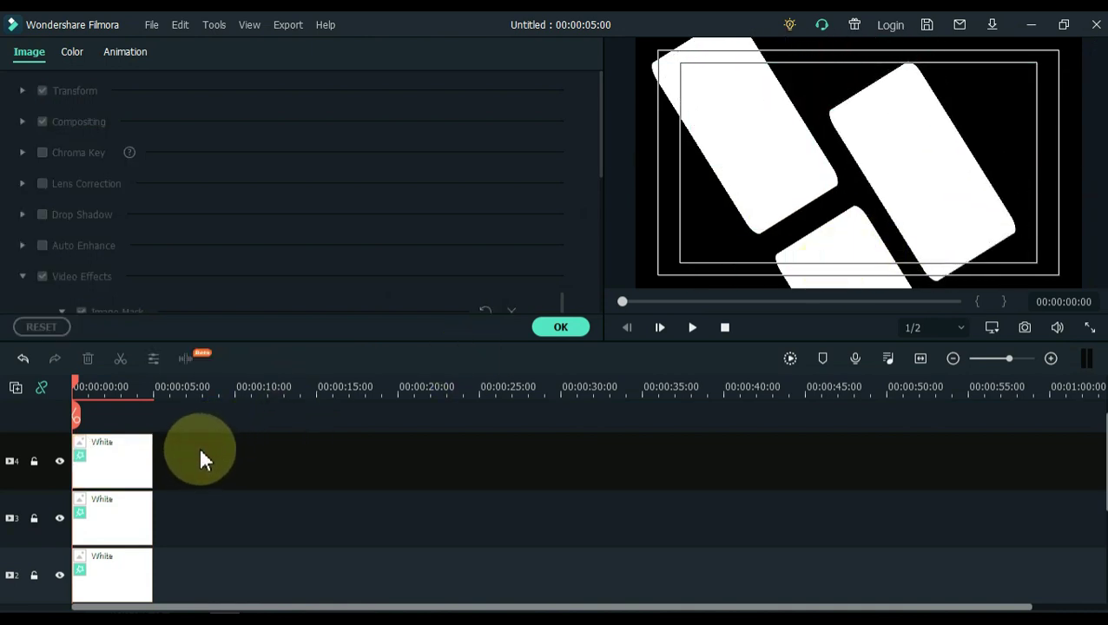
scroll(163, 462, up, 1)
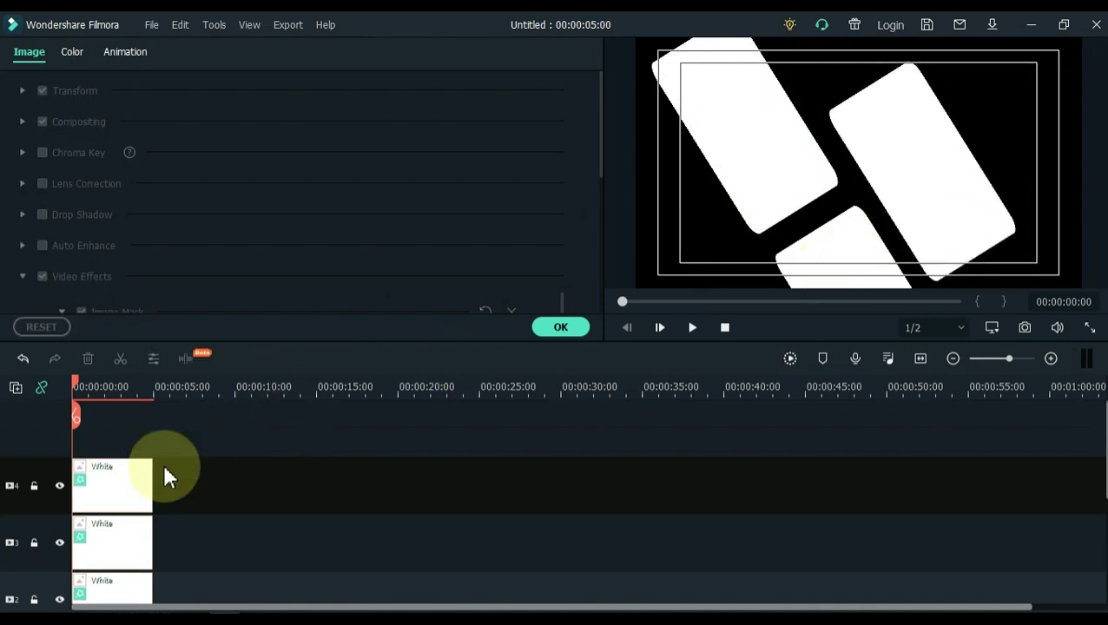
Step: Add a fifth track with a pasted White strip, rotated and pushed mostly off the upper-right edge
click(19, 395)
click(63, 406)
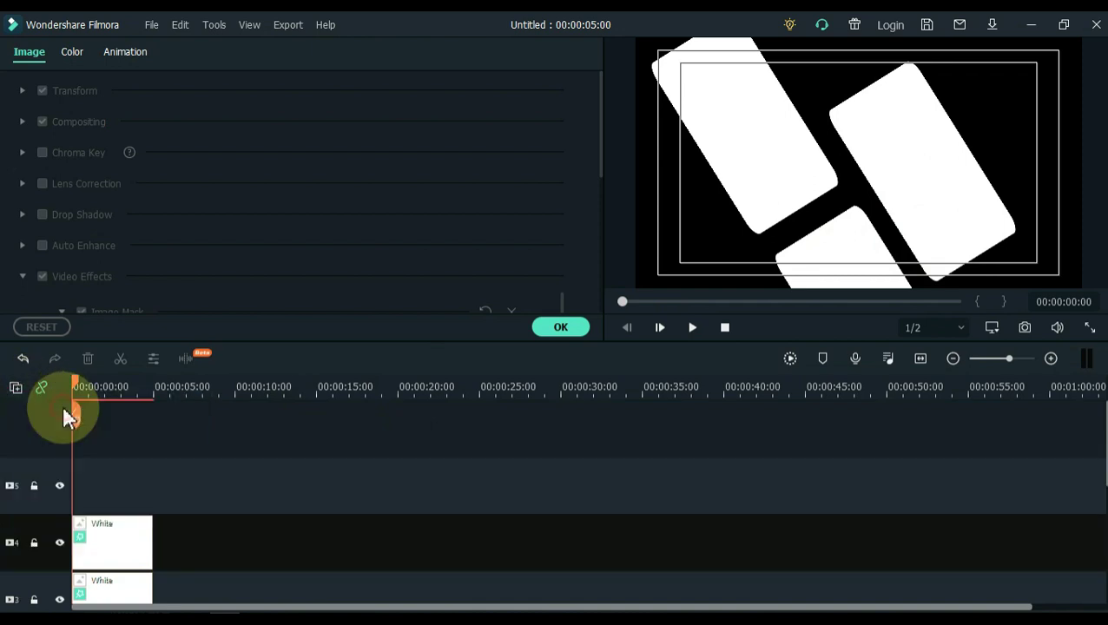
right_click(104, 485)
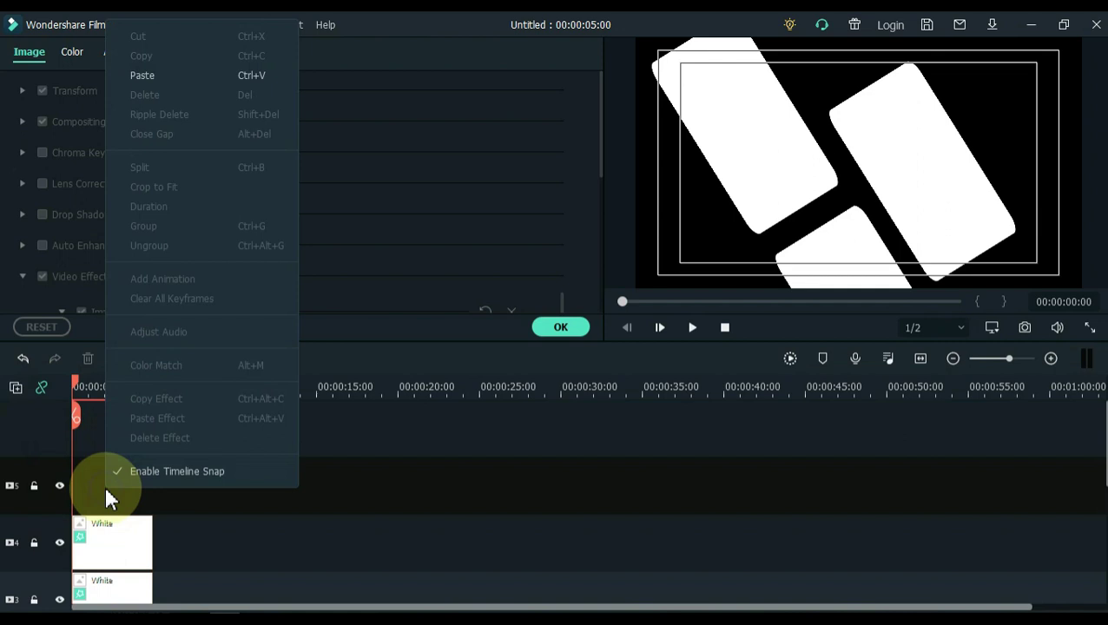
click(152, 77)
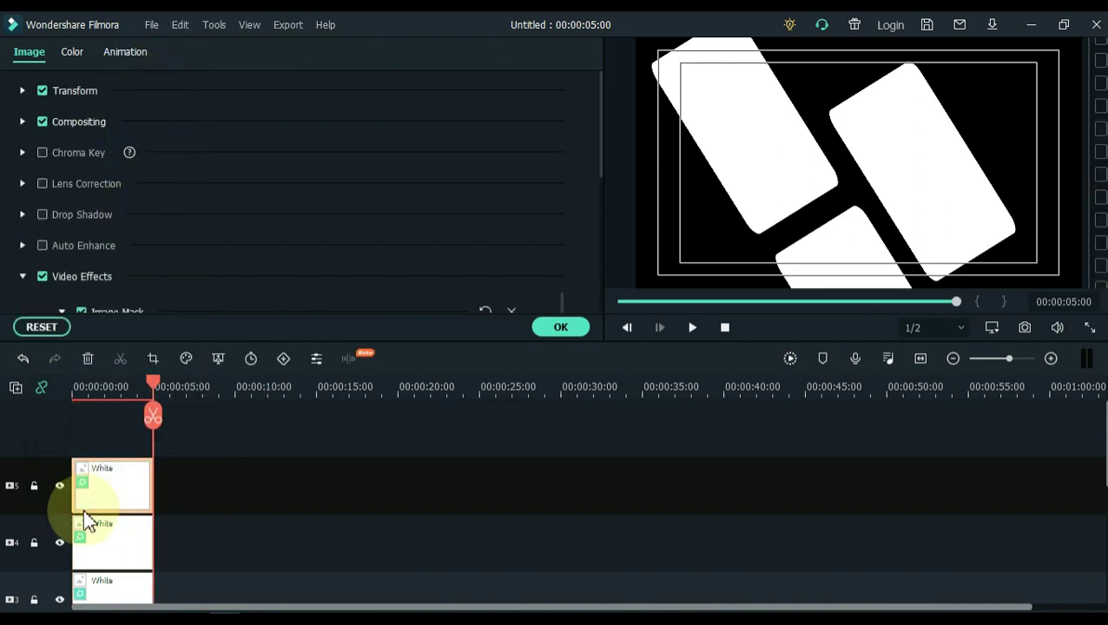
click(108, 501)
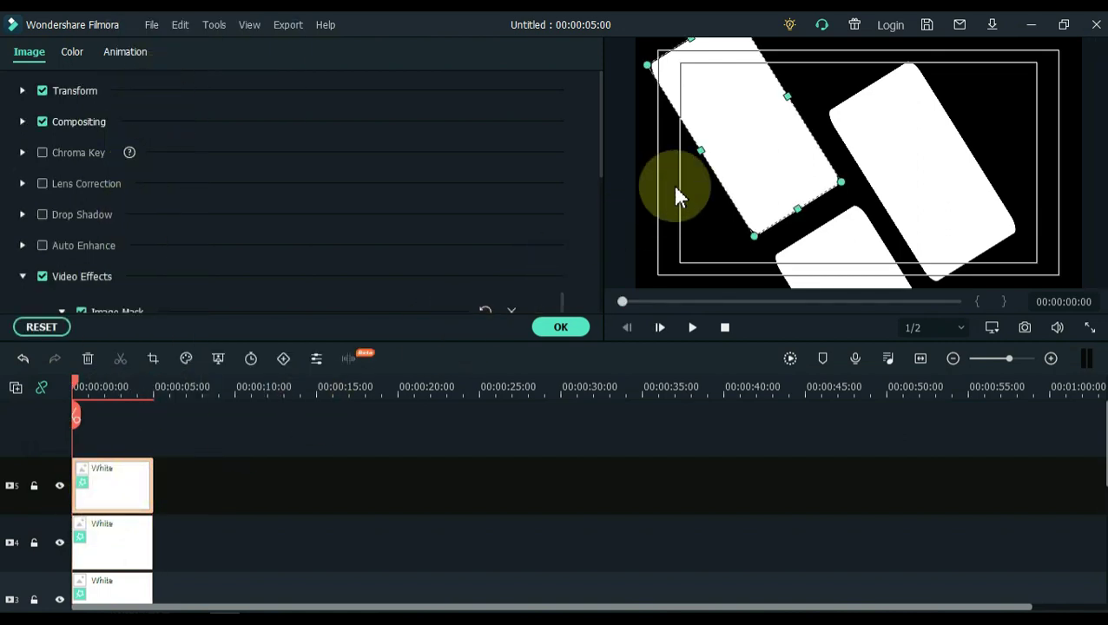
drag(737, 188, 870, 228)
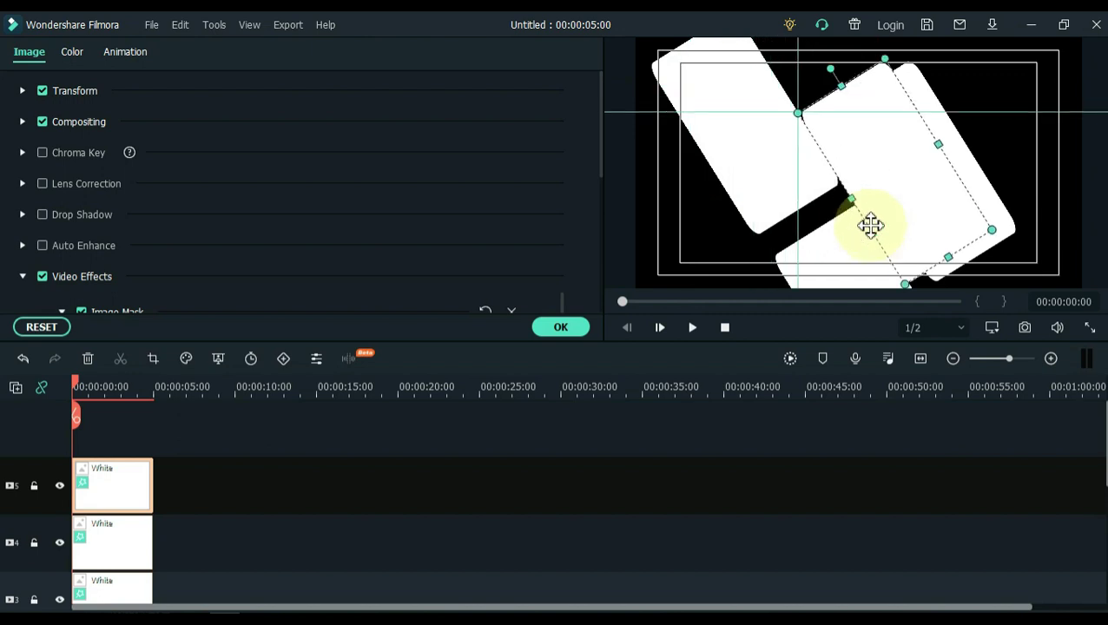
drag(830, 67, 997, 107)
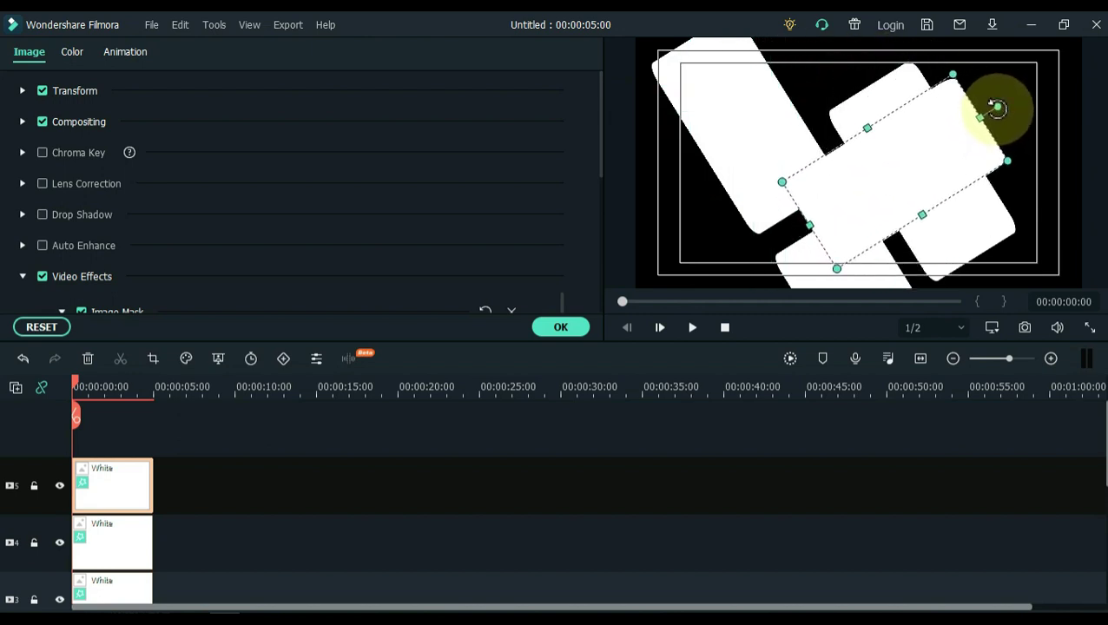
drag(826, 233, 1000, 139)
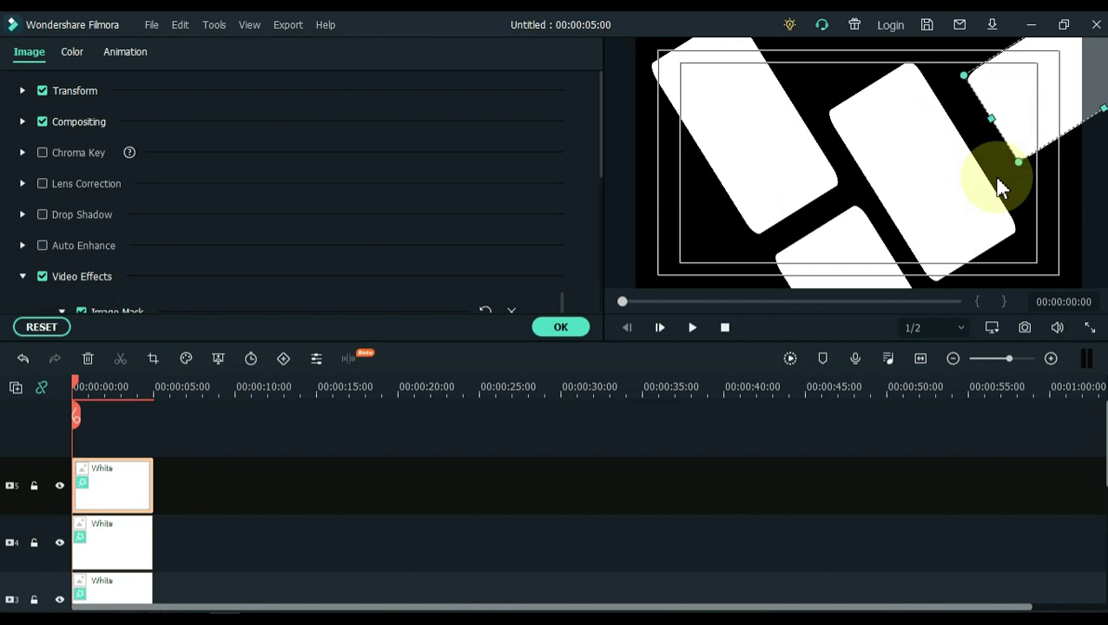
Step: Hide the safe-zone guides and capture the four tilted white panels as Snapshot_1
click(994, 329)
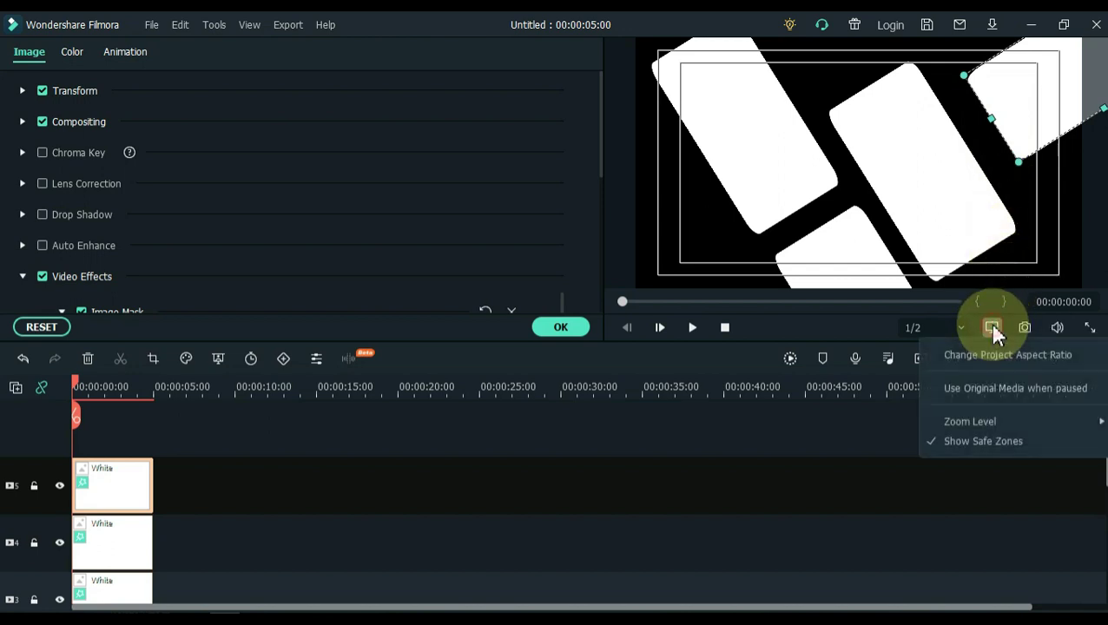
click(972, 447)
click(862, 482)
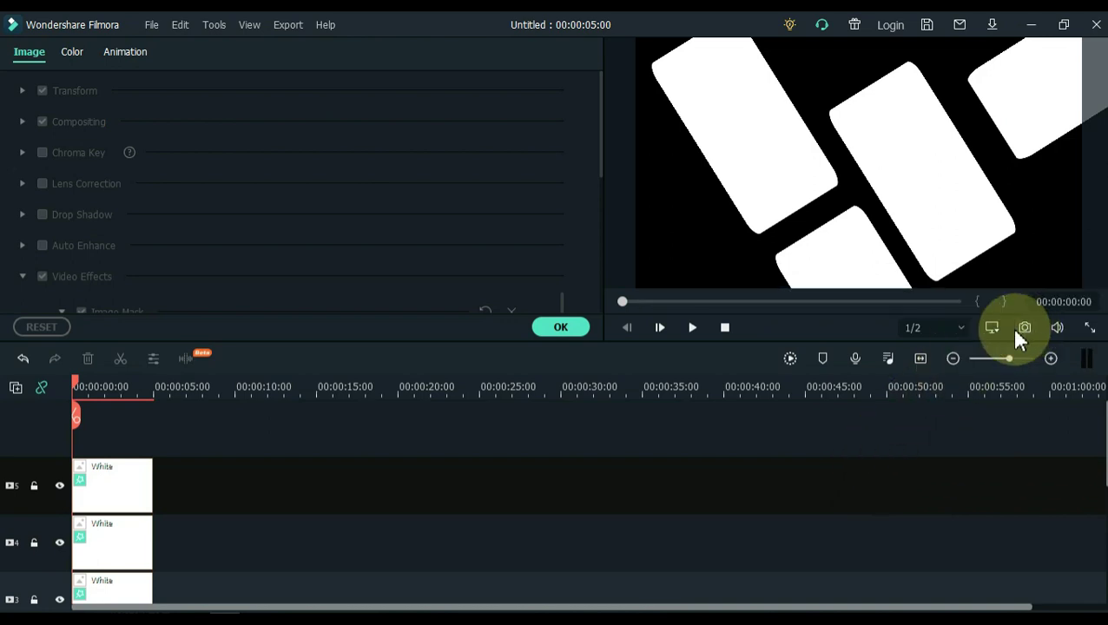
click(560, 330)
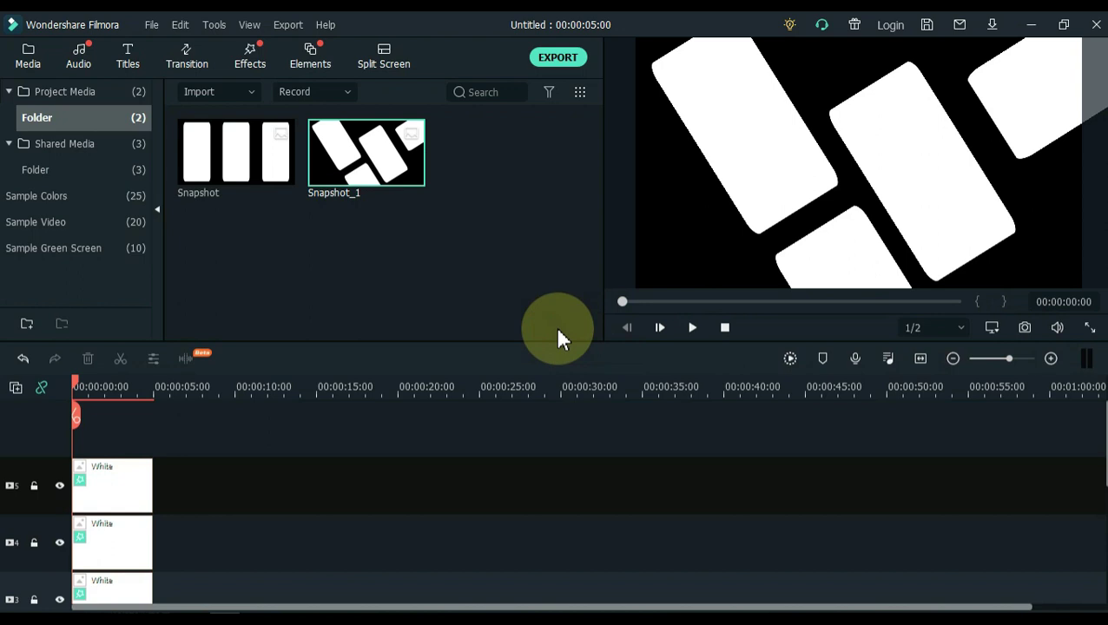
click(417, 261)
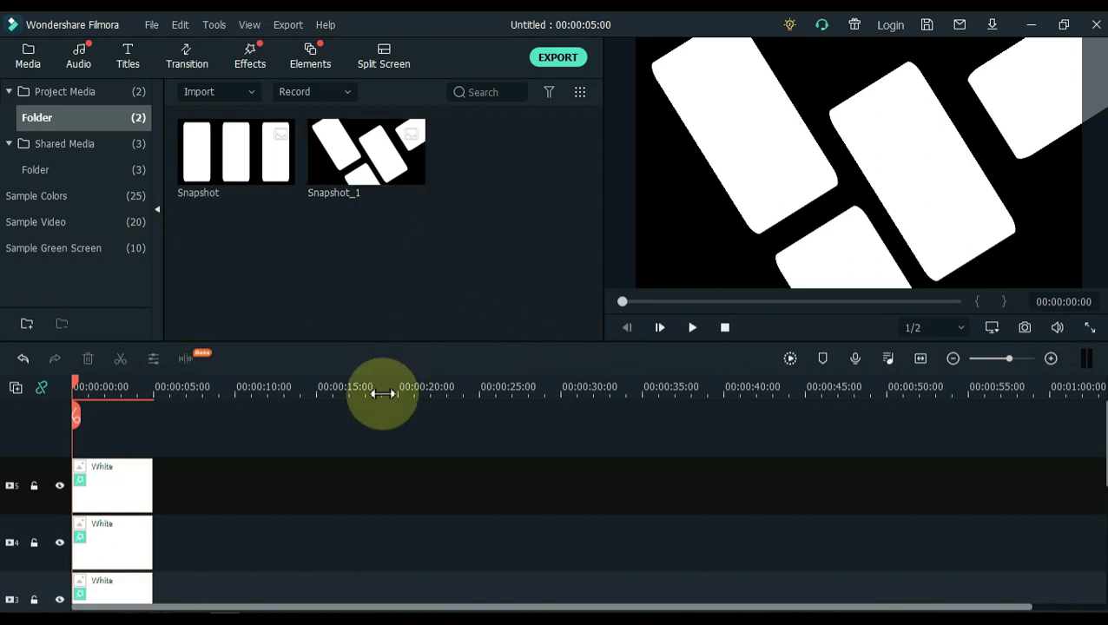
Step: Delete the upper White strips from the timeline, leaving only the track 2 strip
scroll(222, 477, down, 1)
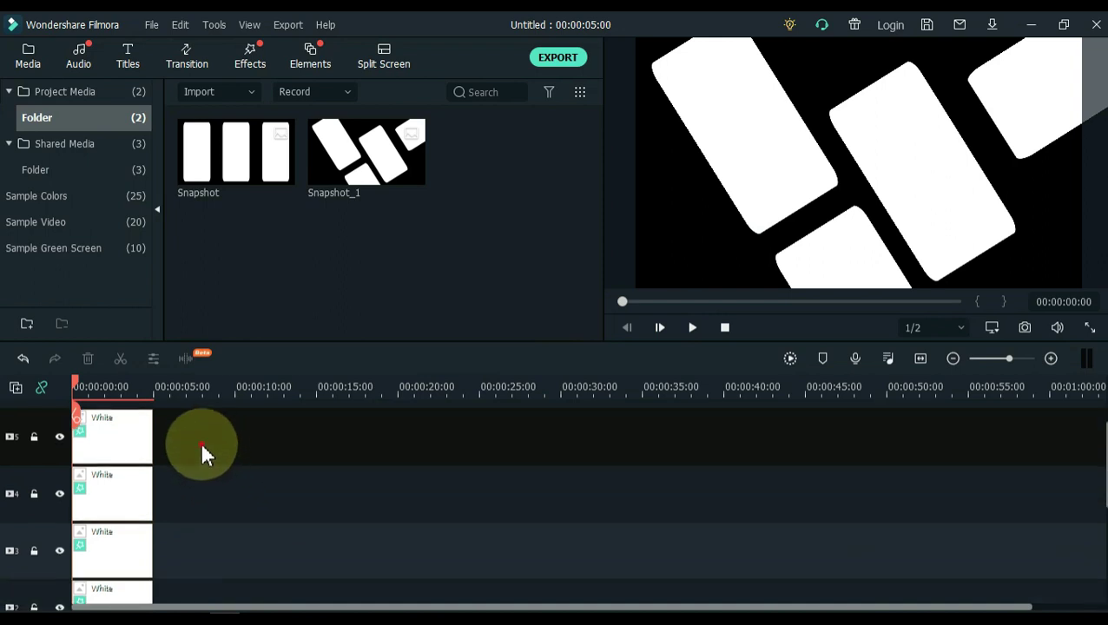
drag(203, 449, 116, 562)
scroll(112, 550, down, 1)
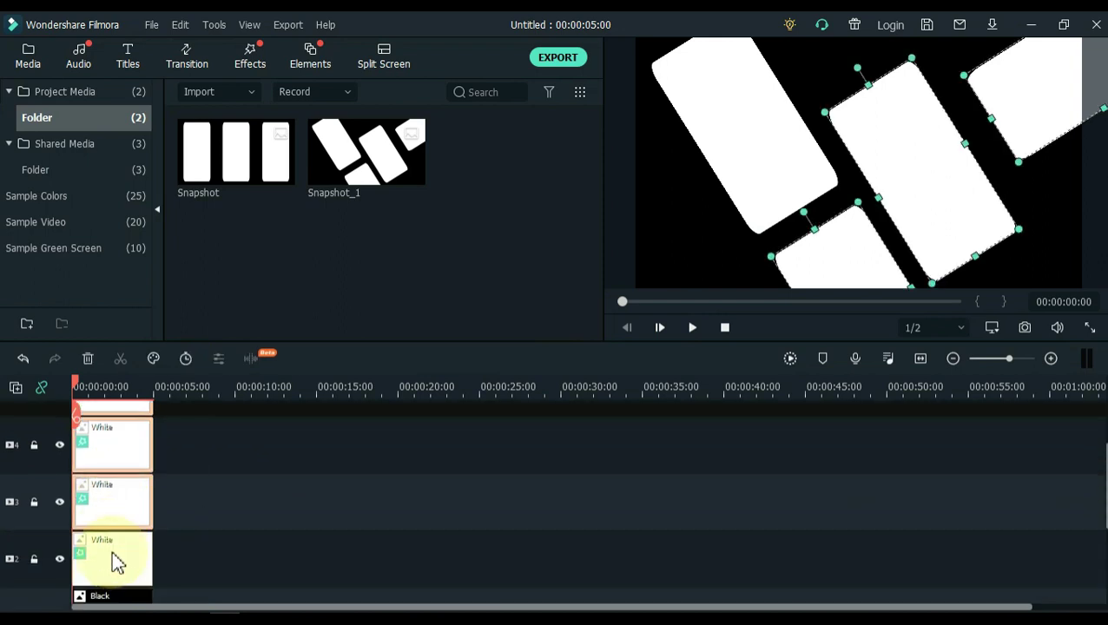
key(Delete)
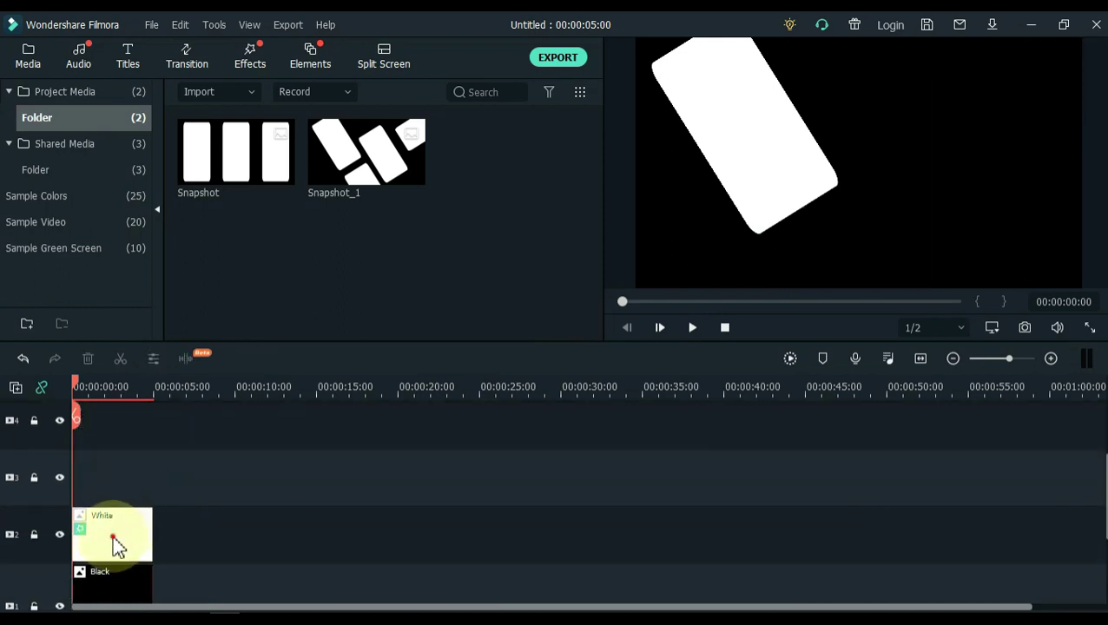
Step: With safe zones shown, move the remaining White strip near centre and rotate it flatter
double_click(113, 535)
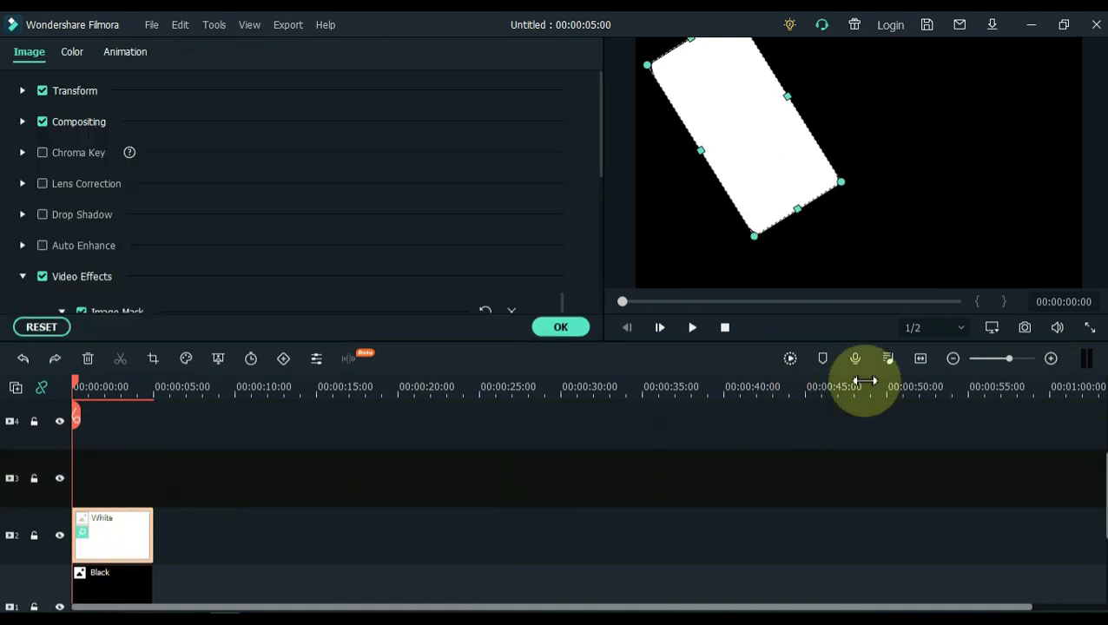
click(991, 327)
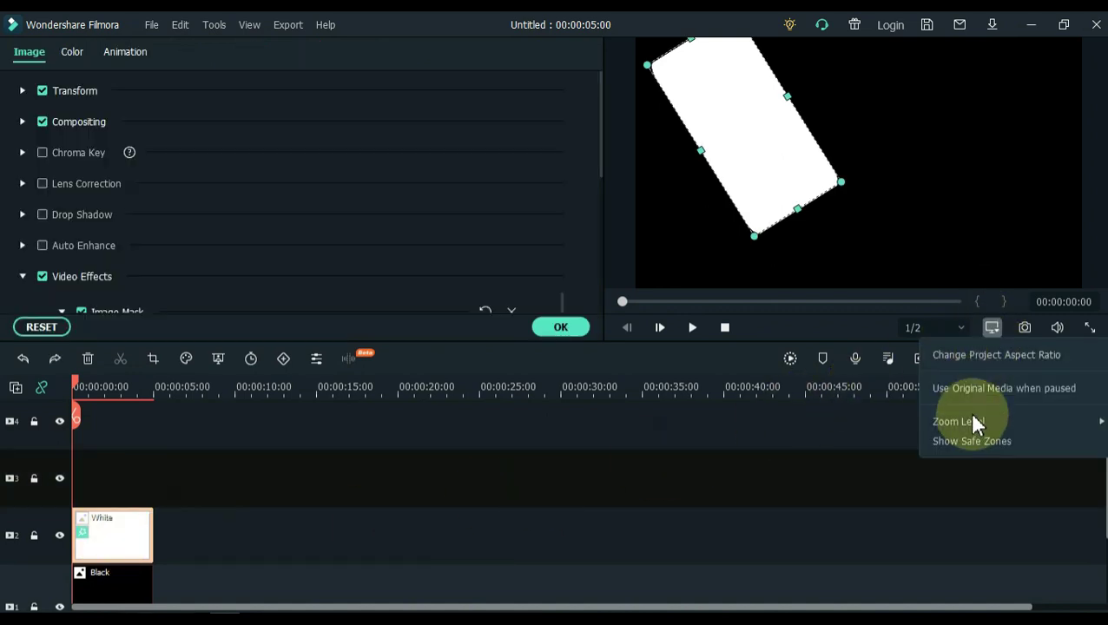
click(968, 443)
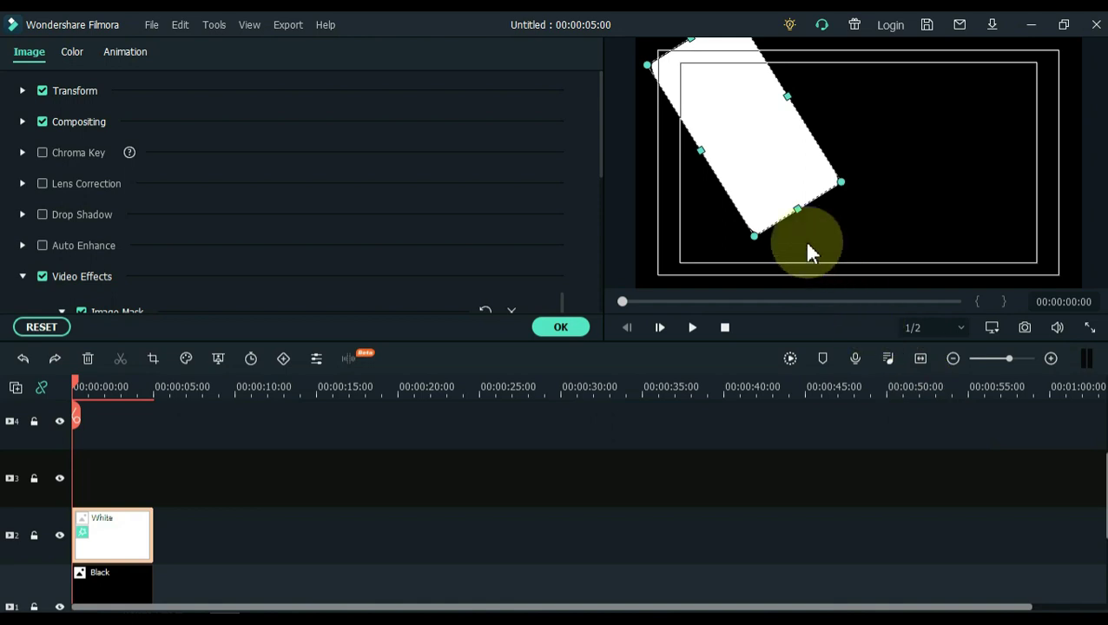
drag(736, 209, 841, 236)
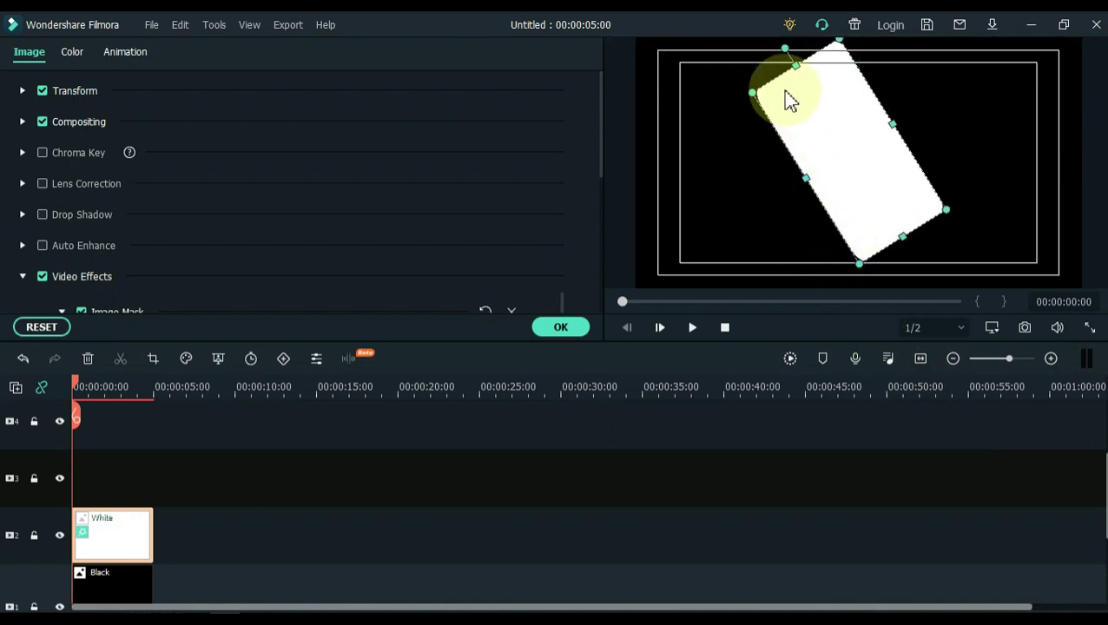
drag(786, 45, 750, 84)
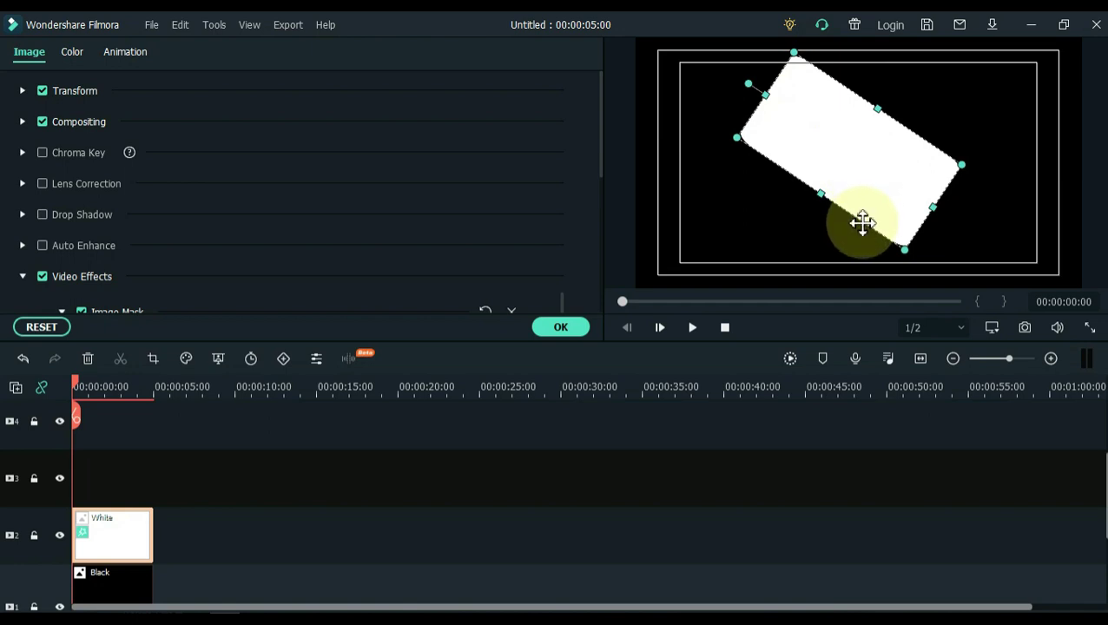
drag(863, 224, 869, 237)
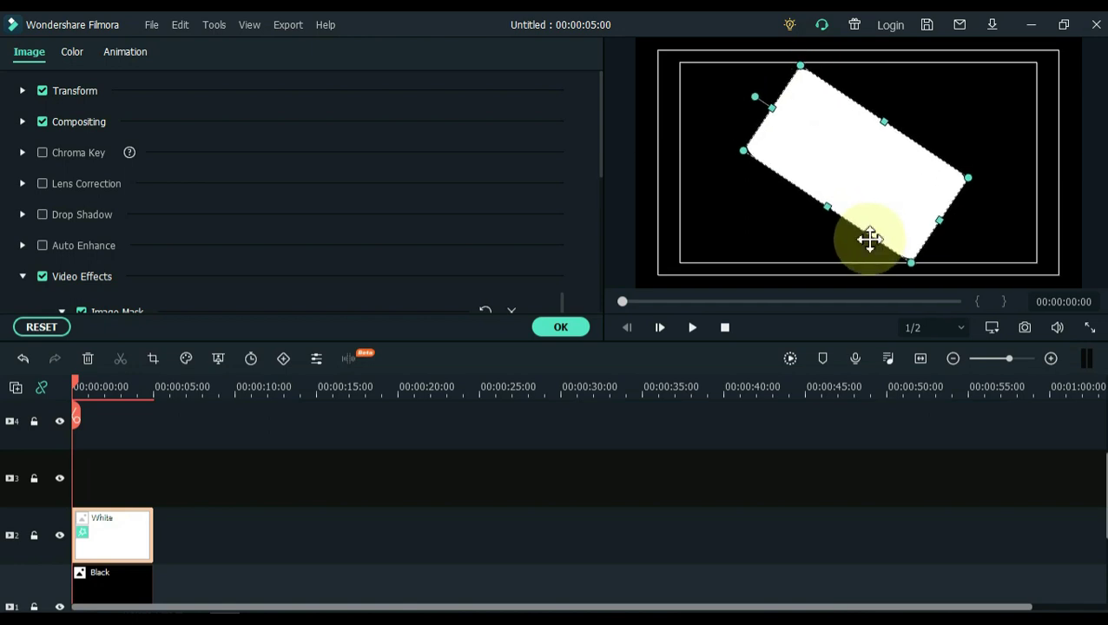
Step: Copy the White strip onto track 3 and drag the copy down to the frame's bottom edge
right_click(128, 530)
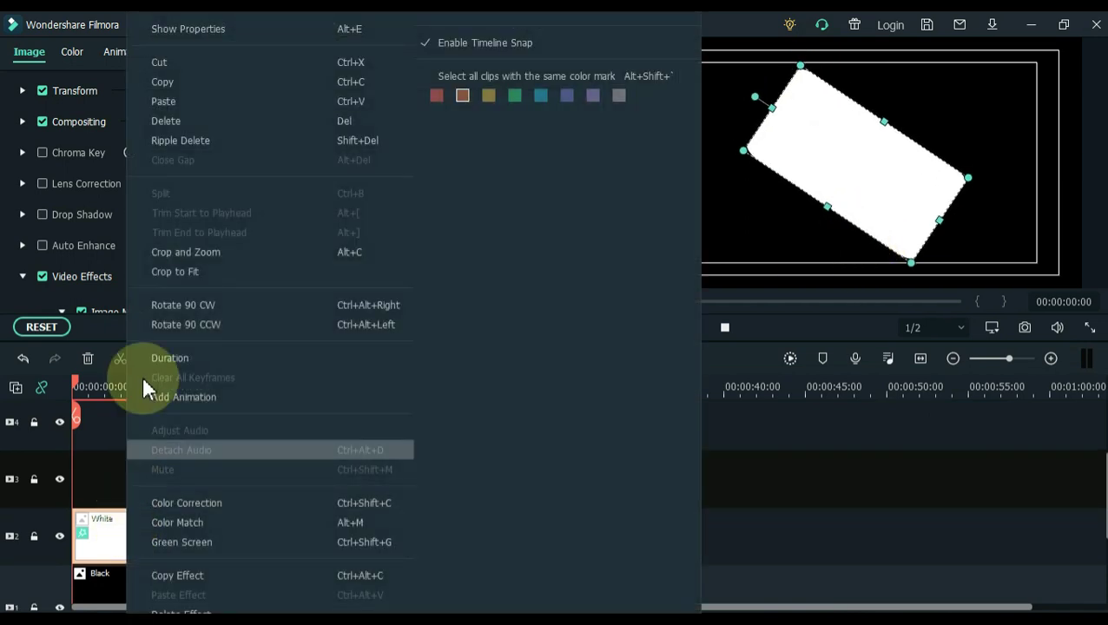
click(174, 87)
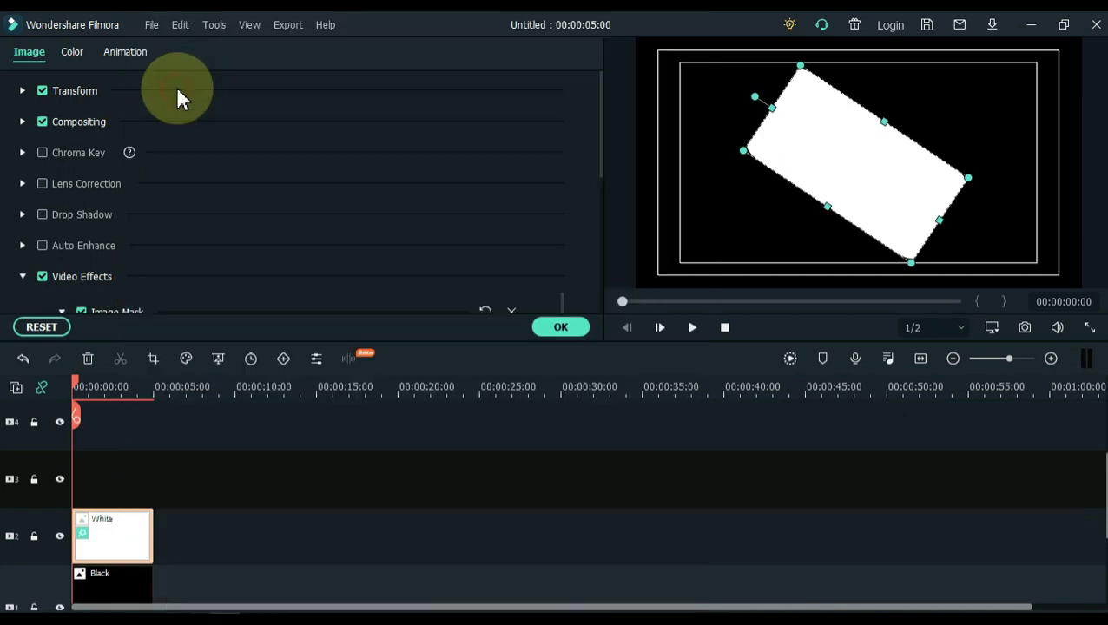
click(66, 469)
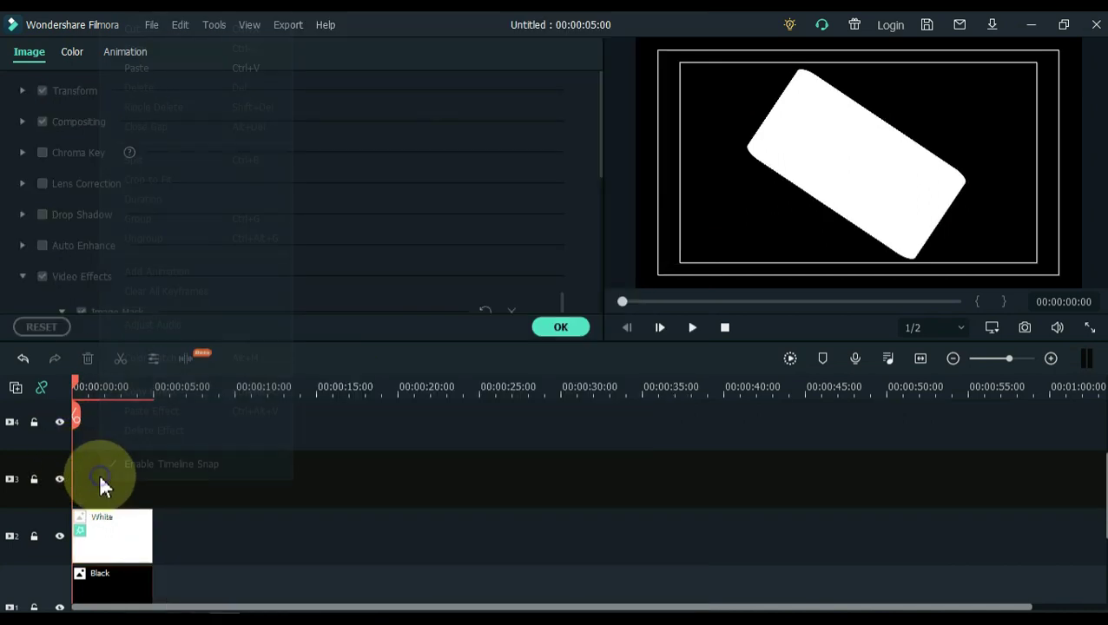
right_click(100, 478)
click(153, 80)
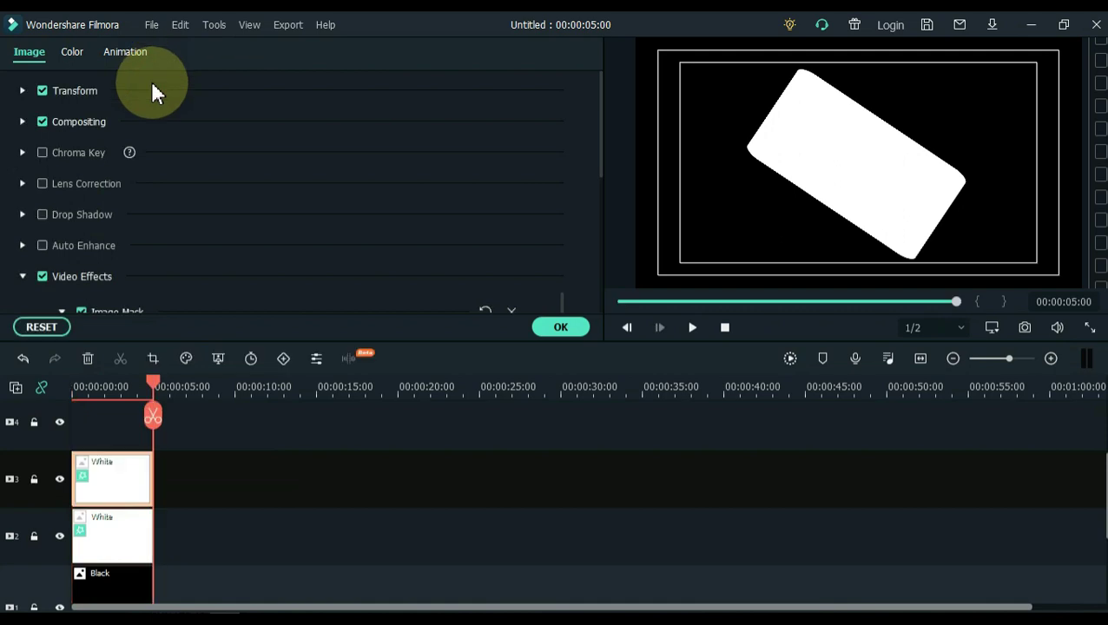
drag(829, 195, 831, 361)
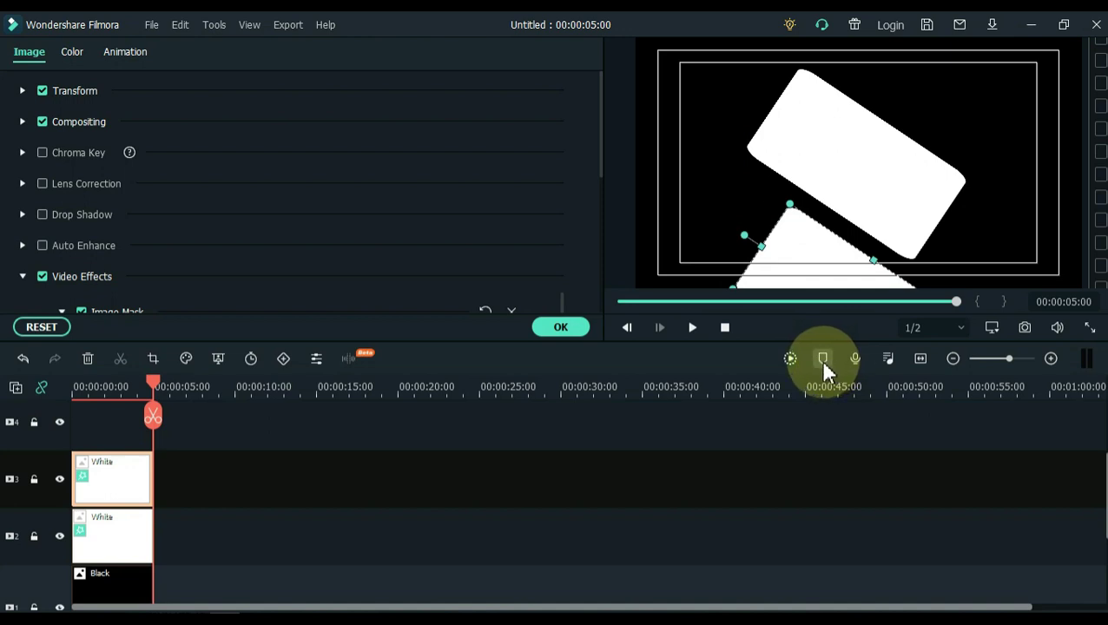
Step: Paste another White strip onto track 4 and move it up to the top of the frame
scroll(119, 451, up, 1)
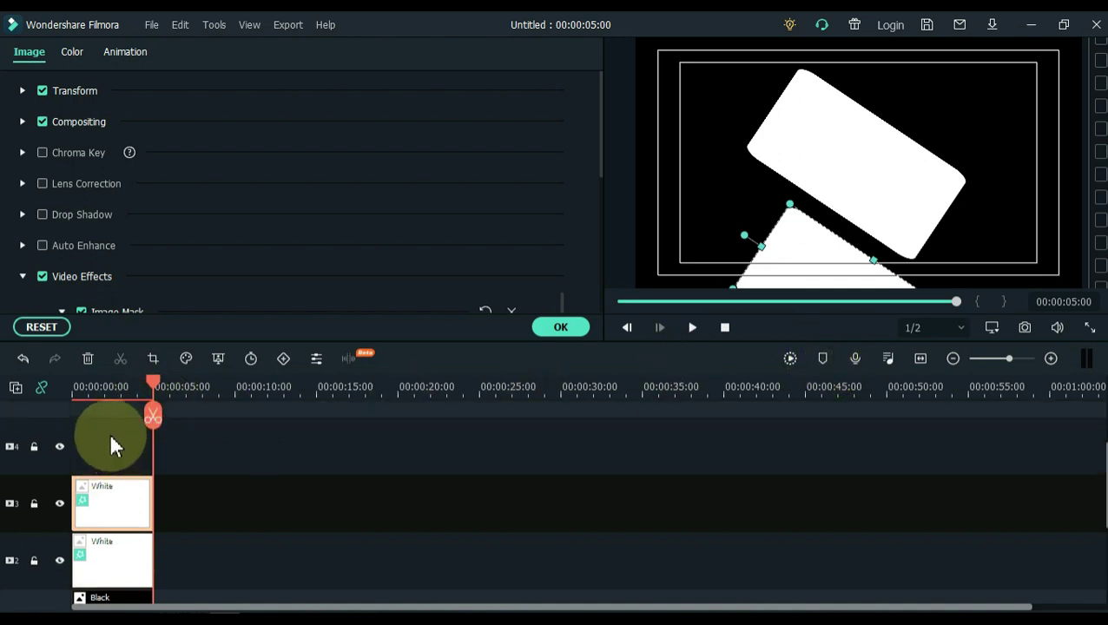
click(87, 427)
drag(152, 385, 17, 415)
right_click(116, 449)
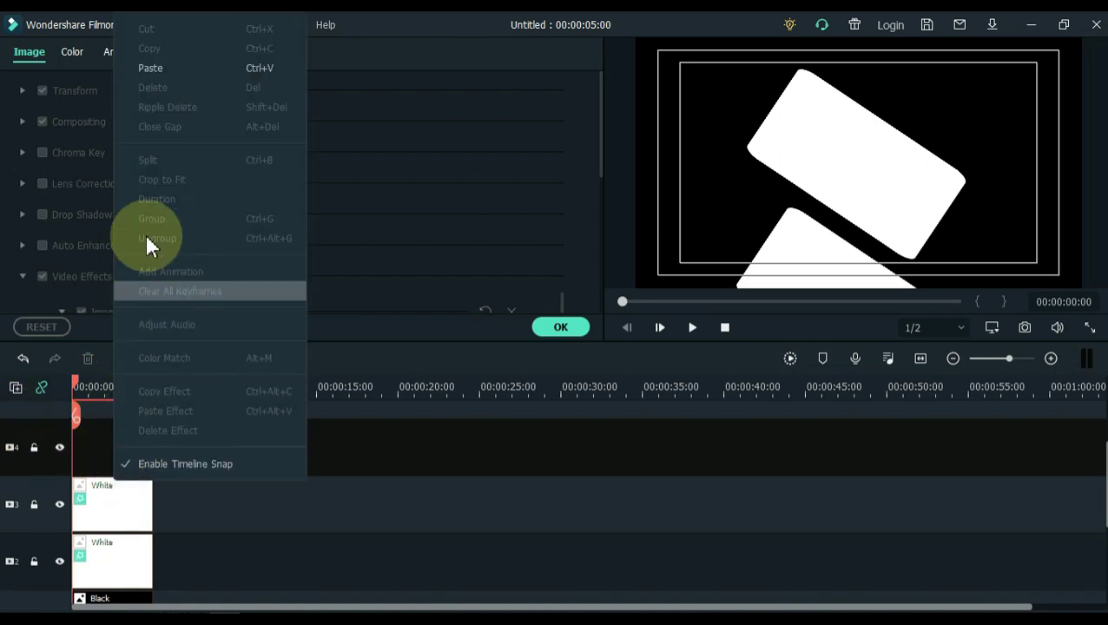
click(150, 67)
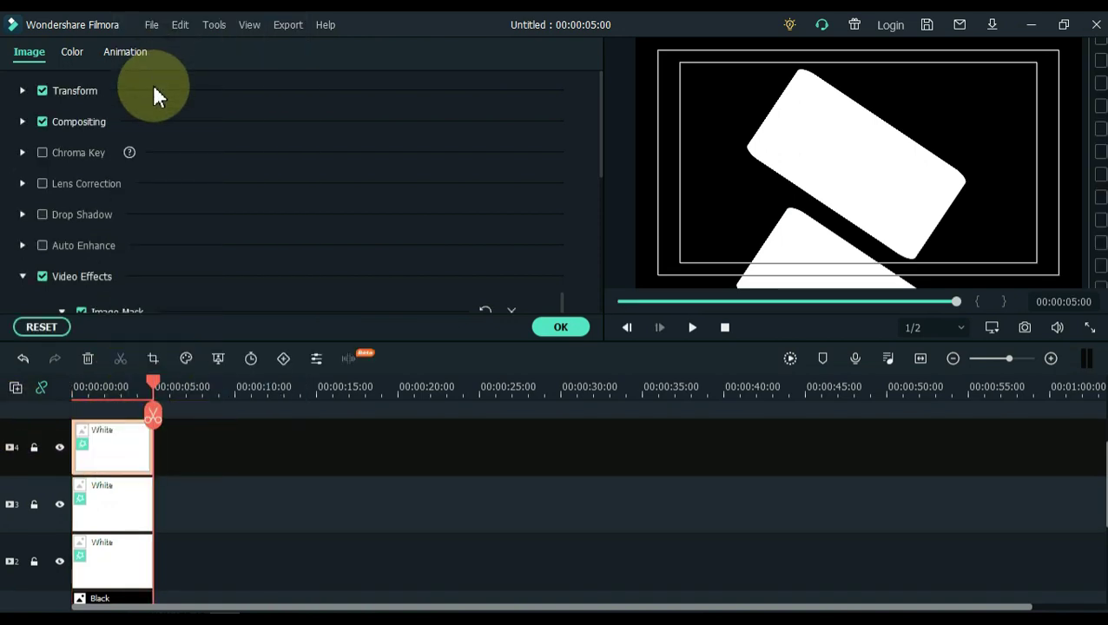
click(122, 443)
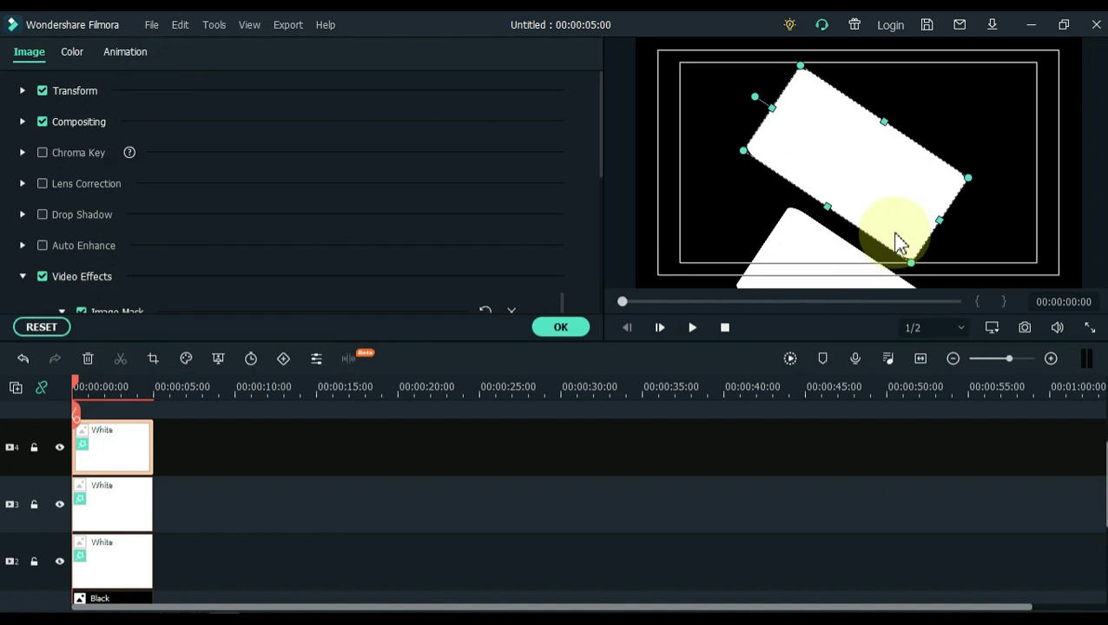
drag(900, 242, 889, 108)
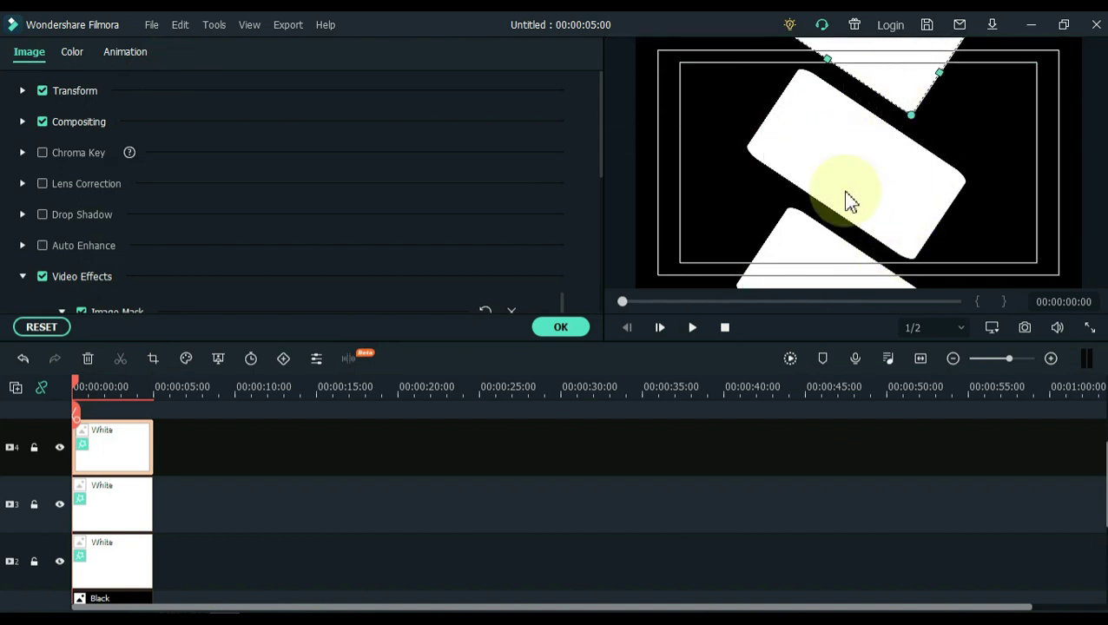
click(554, 330)
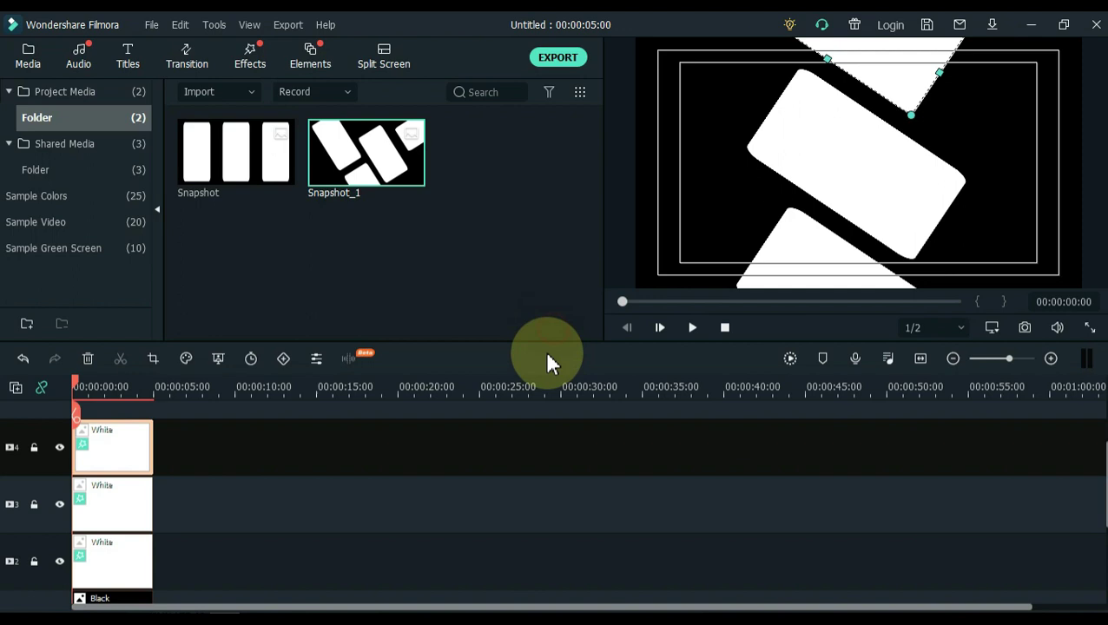
Step: Save the diagonal strip layout as Snapshot_2 in the media library
click(785, 492)
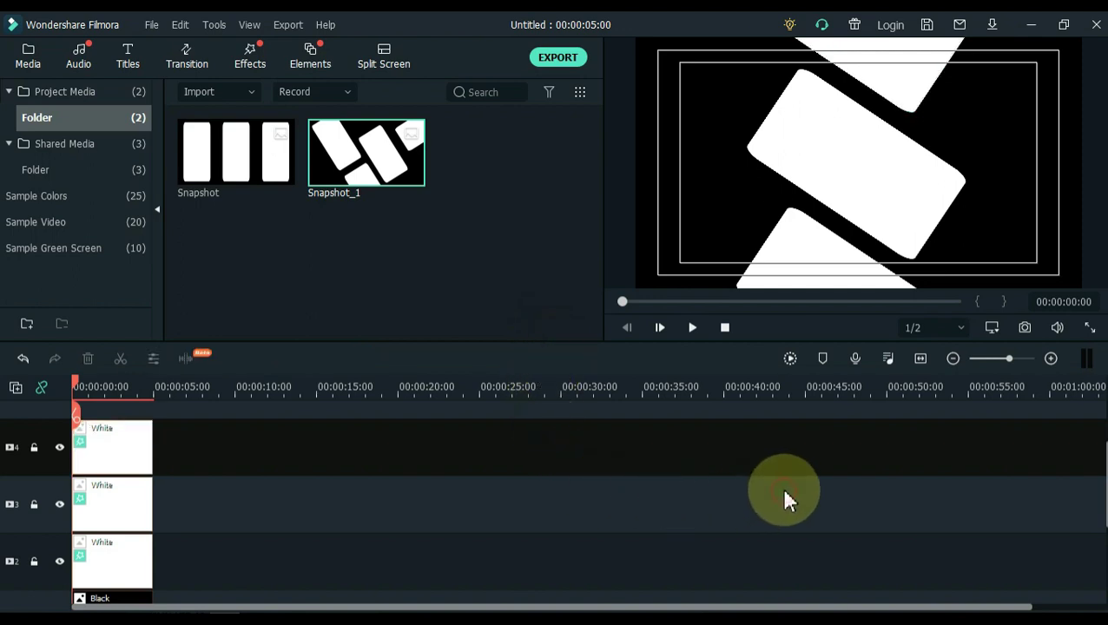
click(1025, 329)
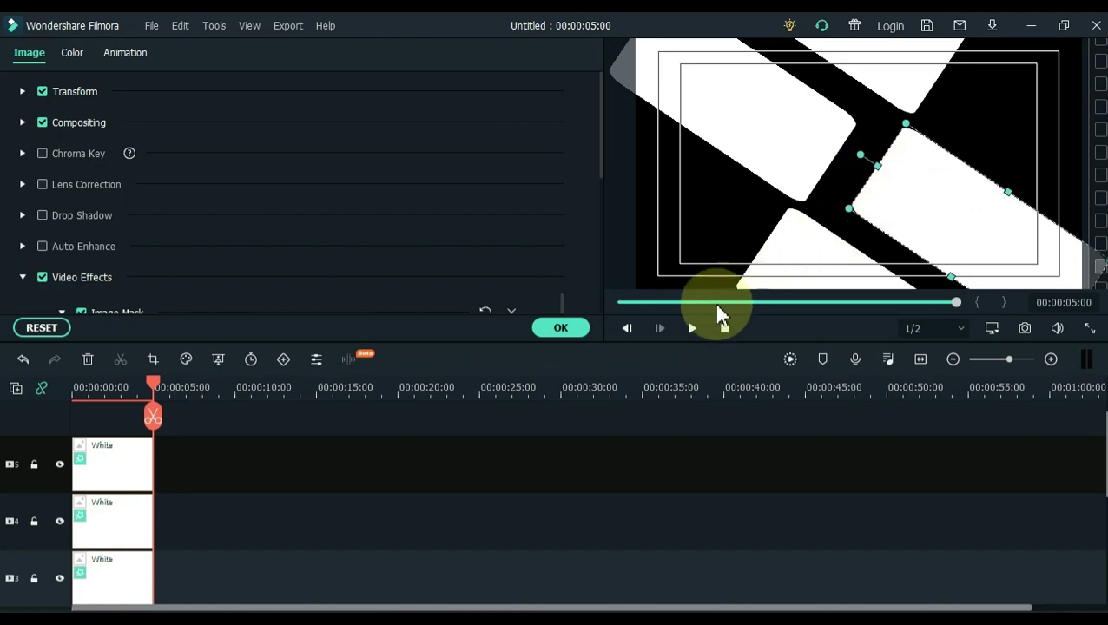
click(584, 328)
click(932, 459)
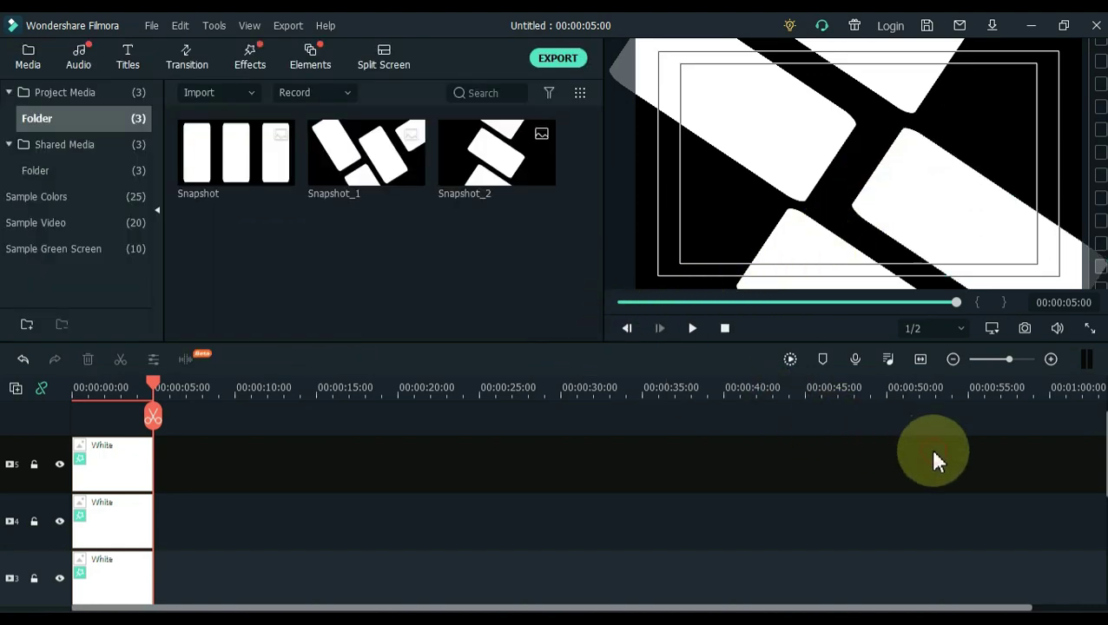
Step: Save snapshots of the diagonal strip layout and the four-block layout
click(1025, 328)
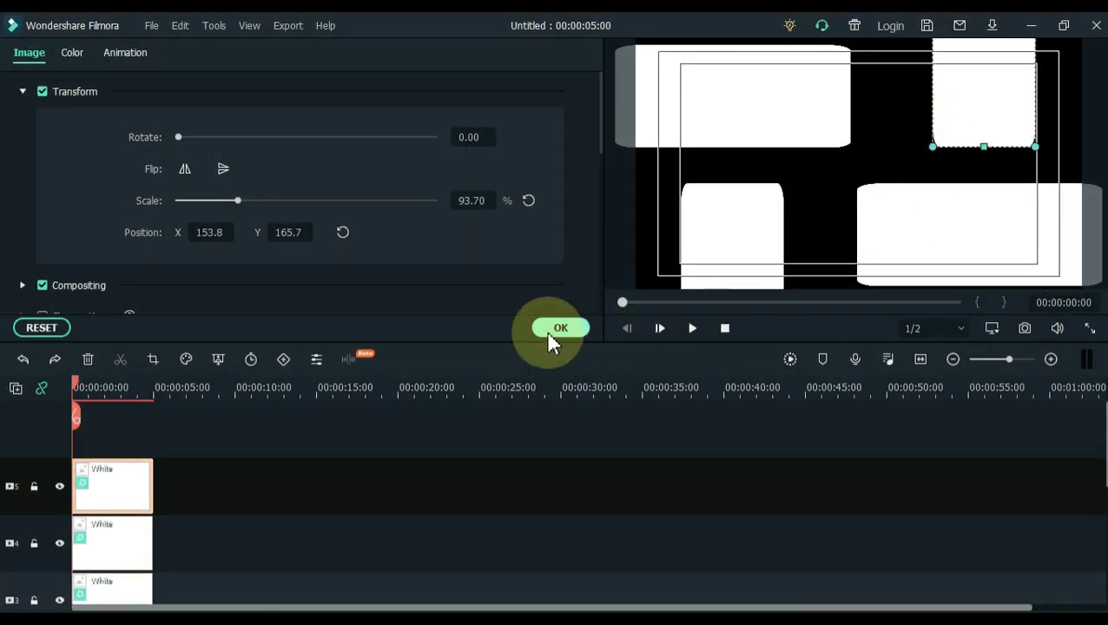
click(549, 333)
click(591, 443)
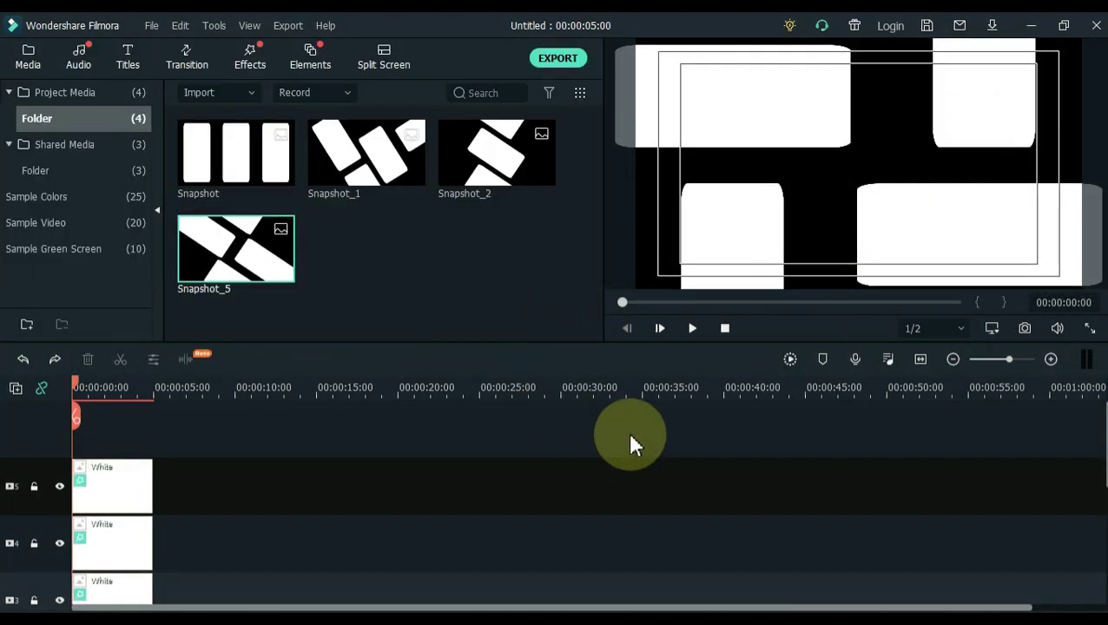
click(1026, 330)
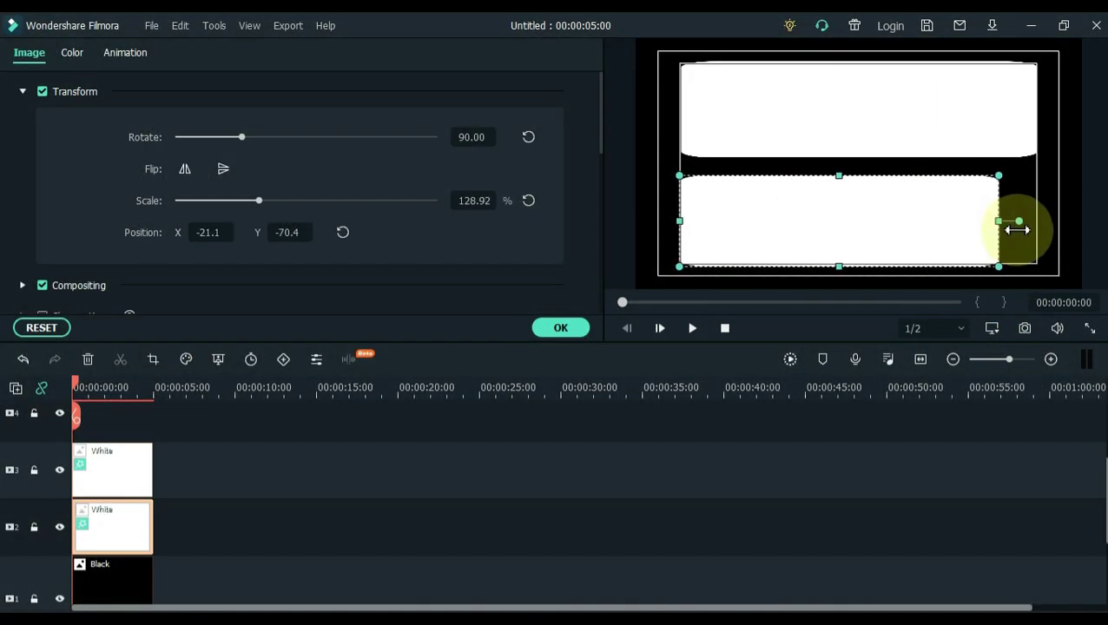
Step: Stretch the lower White strip to the right edge and snapshot the two-strip layout as Snapshot_7
drag(1000, 224, 1042, 236)
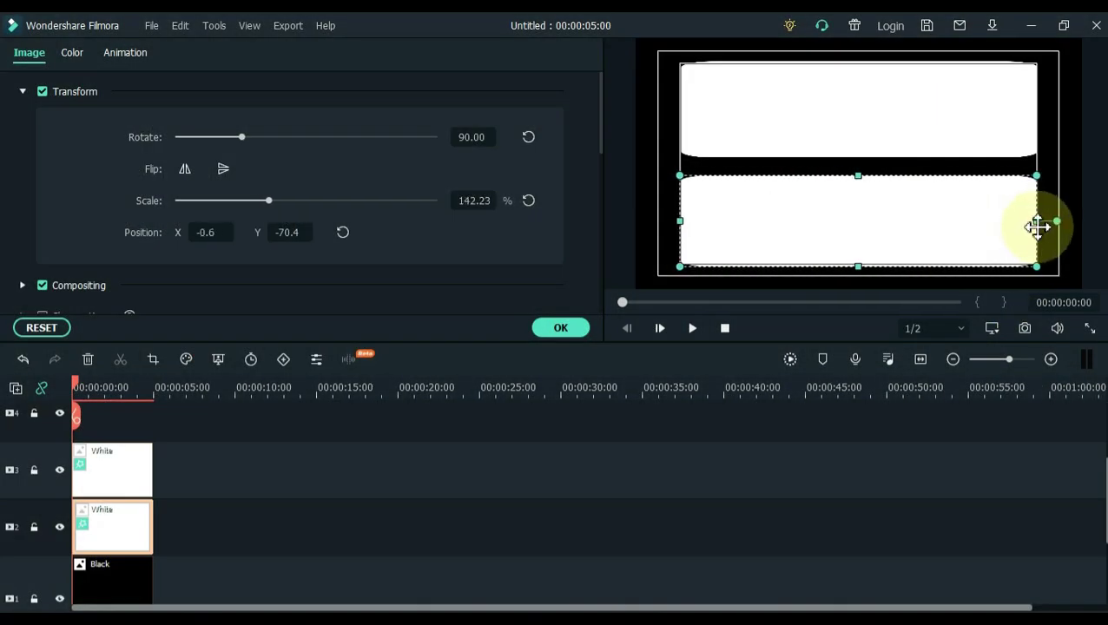
click(561, 330)
click(866, 490)
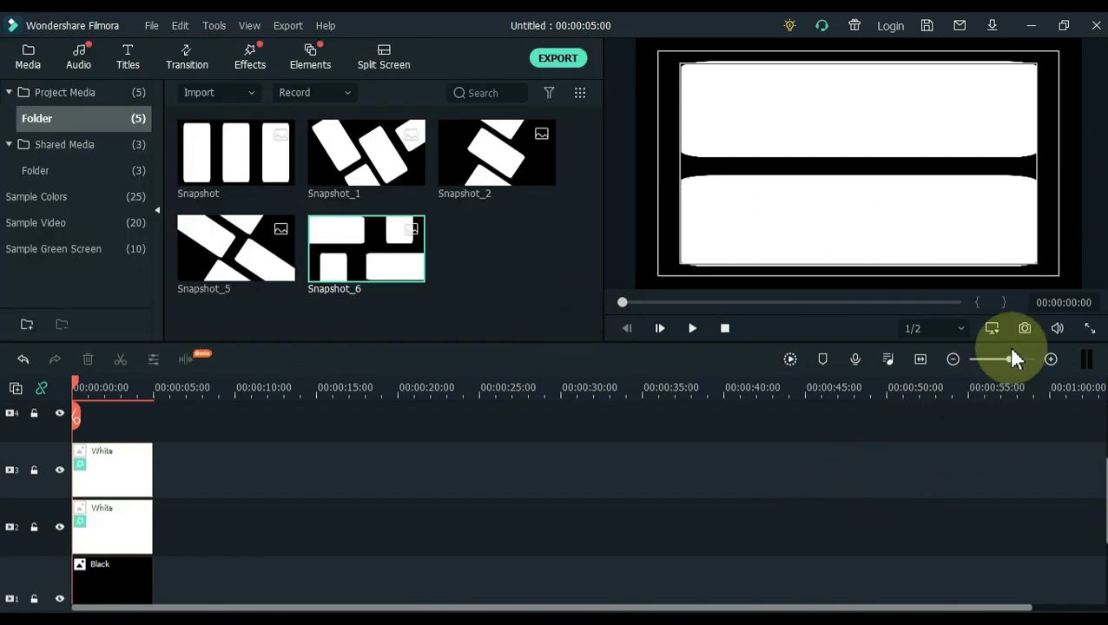
click(1025, 328)
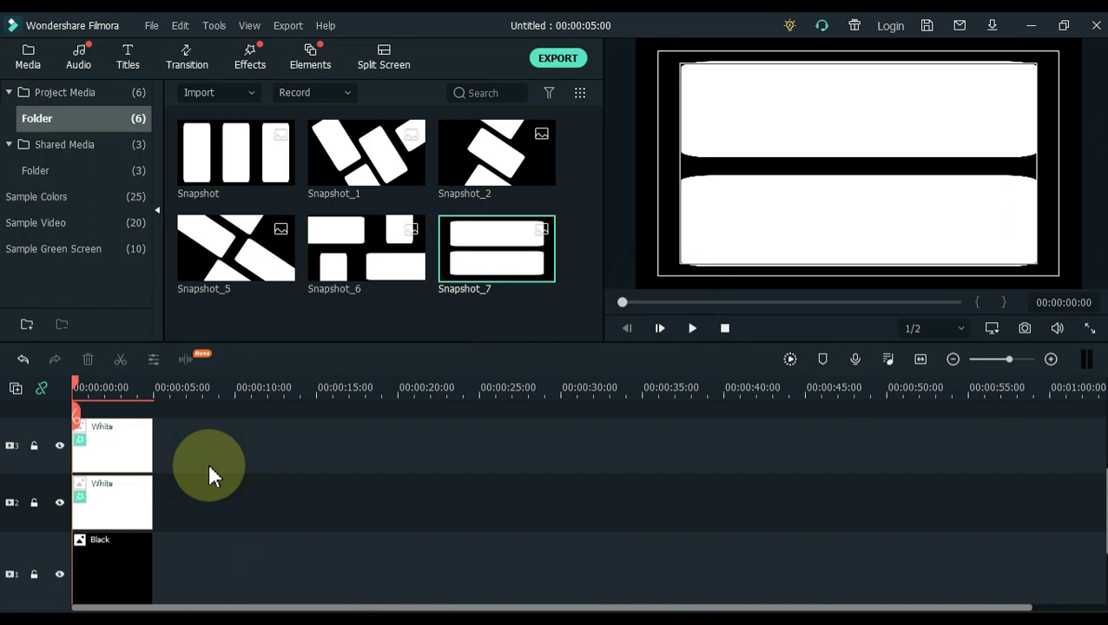
Step: Select every clip on the timeline and delete them all
scroll(207, 462, down, 2)
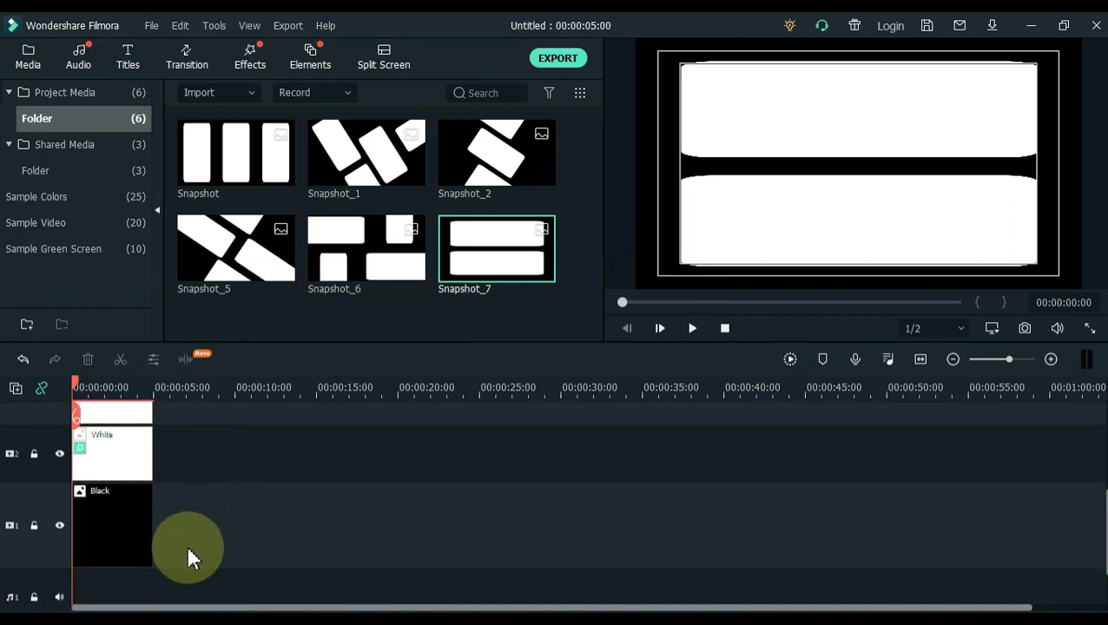
drag(186, 547, 104, 401)
key(Delete)
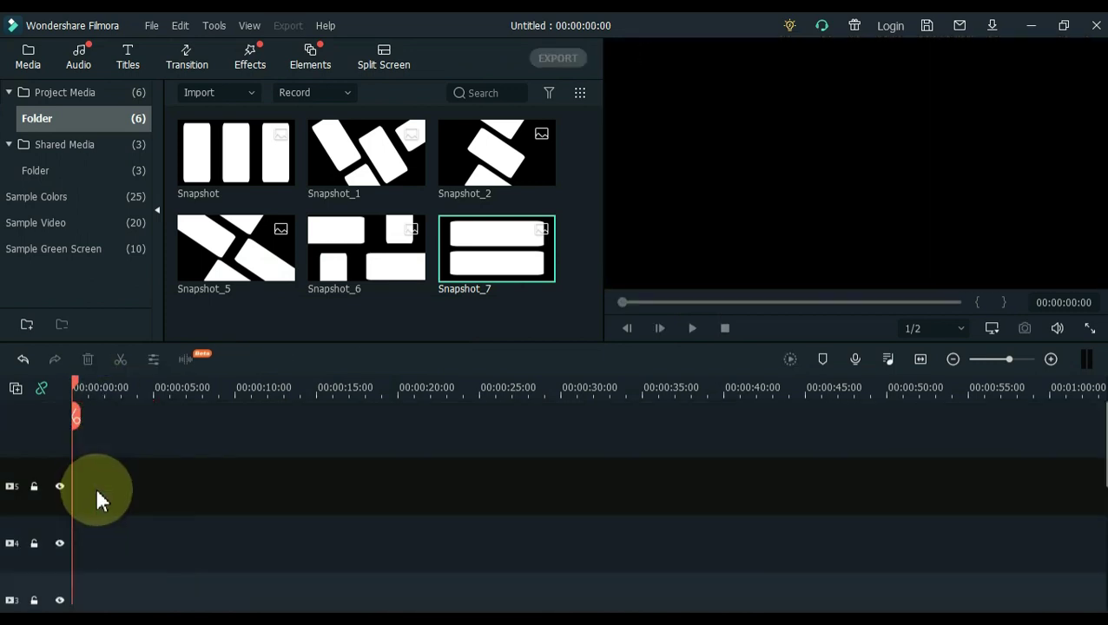
scroll(136, 479, down, 2)
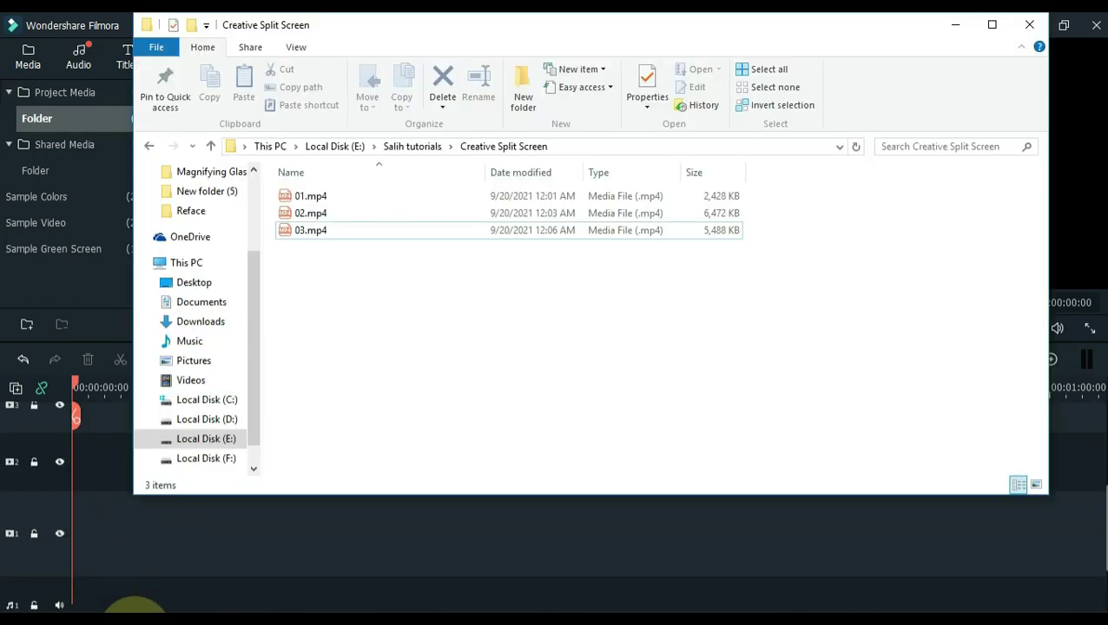
Step: Import 01.mp4, 02.mp4 and 03.mp4 from File Explorer into the media library
key(alt+Tab)
drag(416, 24, 726, 339)
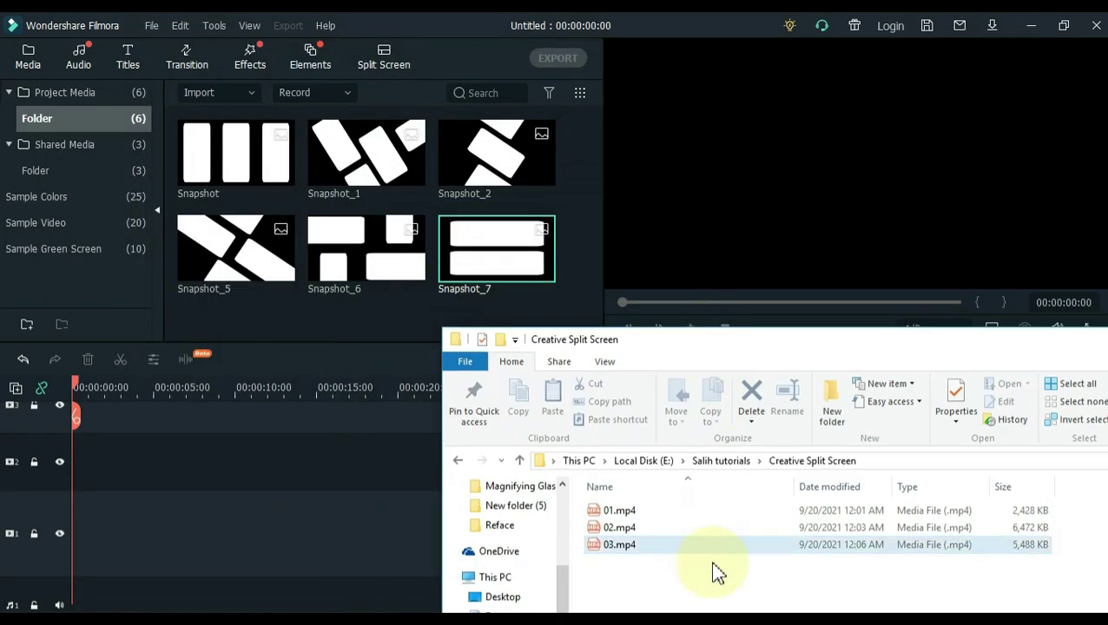
drag(712, 574, 661, 480)
drag(673, 533, 323, 339)
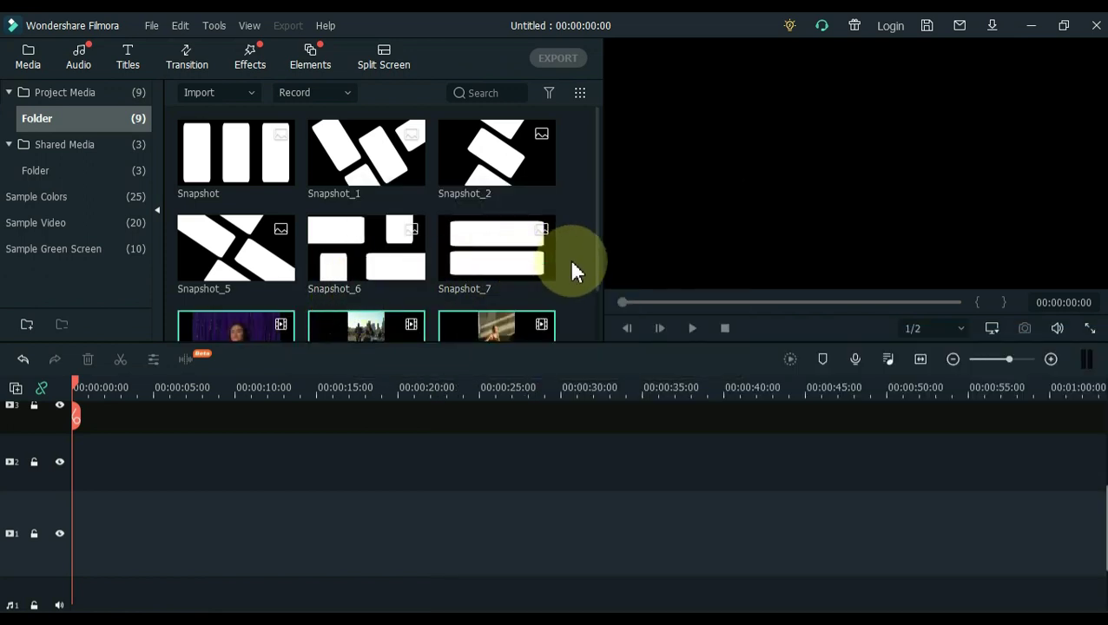
Step: Place clips 02, 03 and 01 on tracks 1–3, matching the project to 960 x 720 25fps
scroll(570, 274, down, 2)
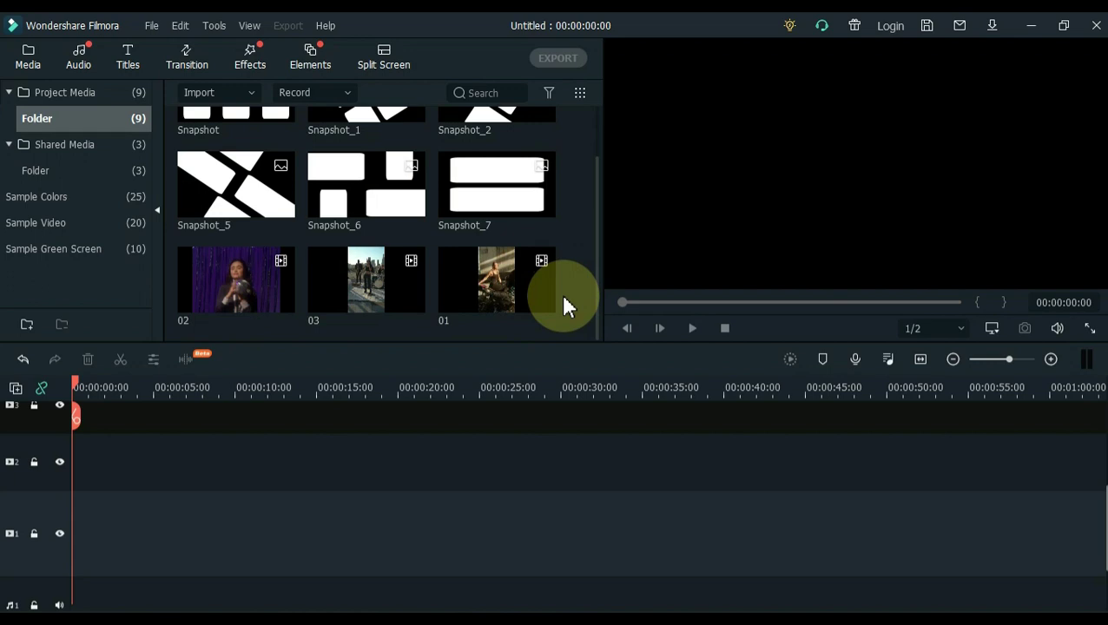
drag(565, 306, 234, 297)
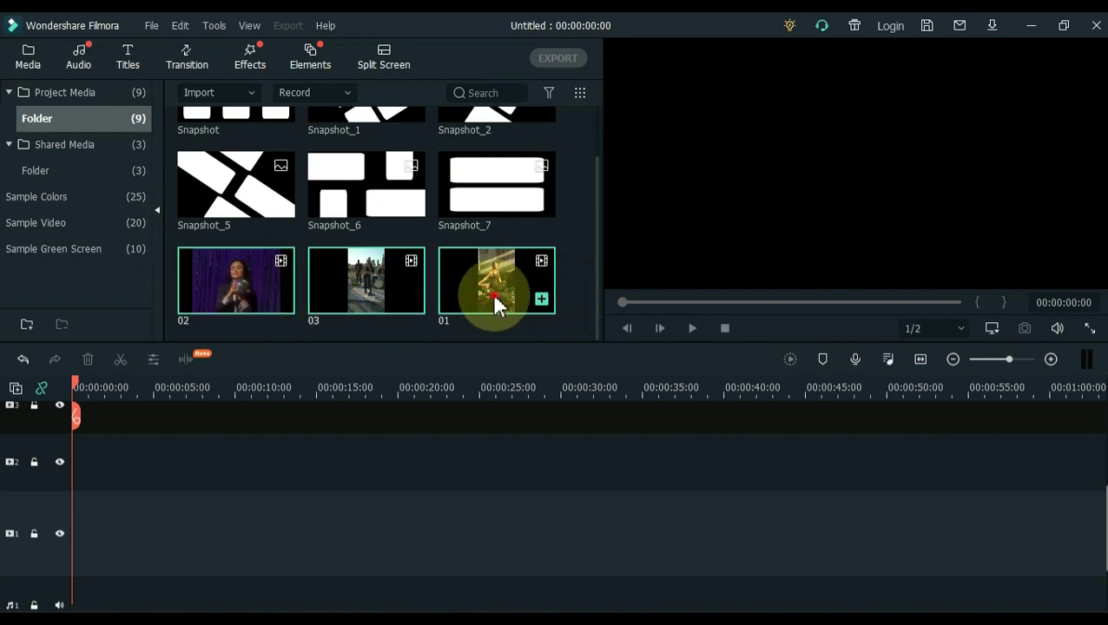
drag(495, 304, 80, 521)
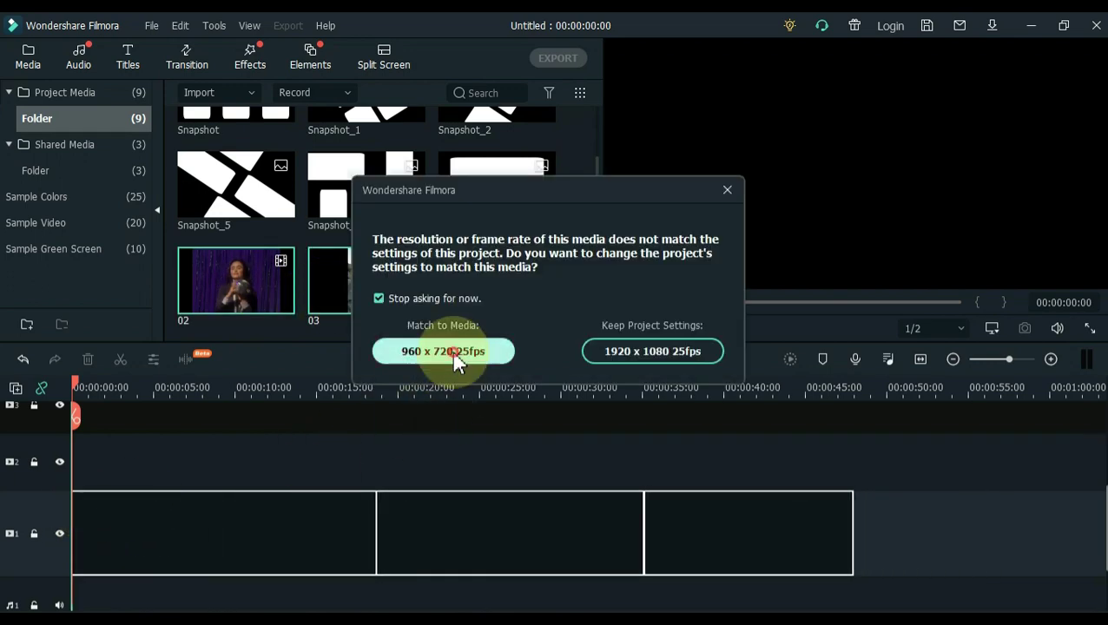
click(455, 361)
drag(465, 527, 132, 465)
drag(718, 547, 86, 425)
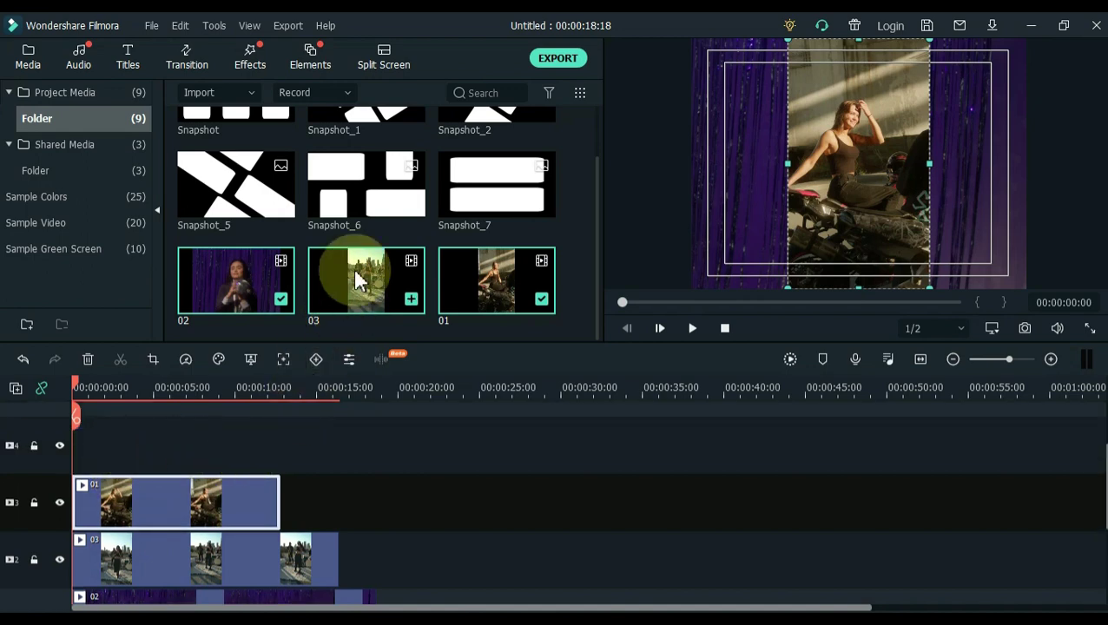
Step: Put the Snapshot image on track 4 and lengthen it to about 12 seconds
scroll(348, 271, up, 2)
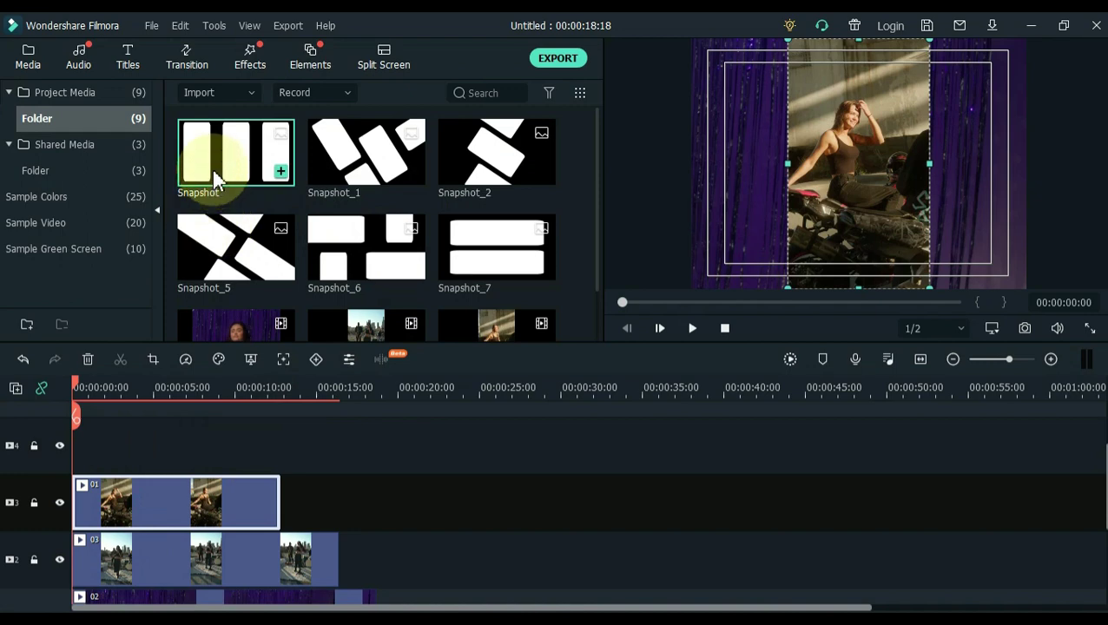
drag(213, 194, 84, 446)
click(149, 450)
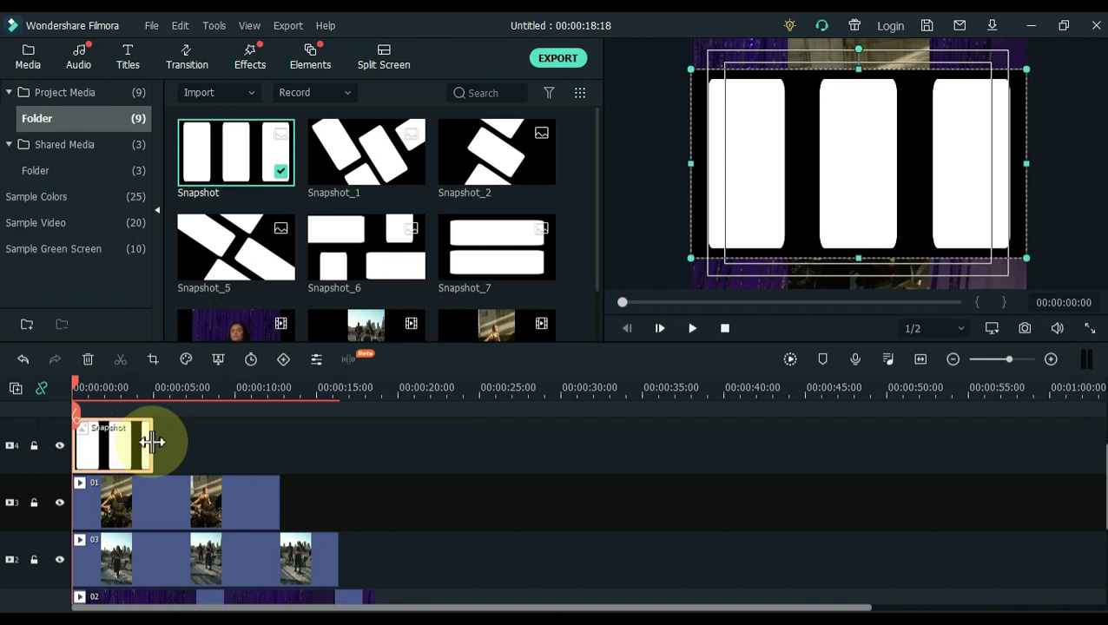
drag(152, 443, 279, 443)
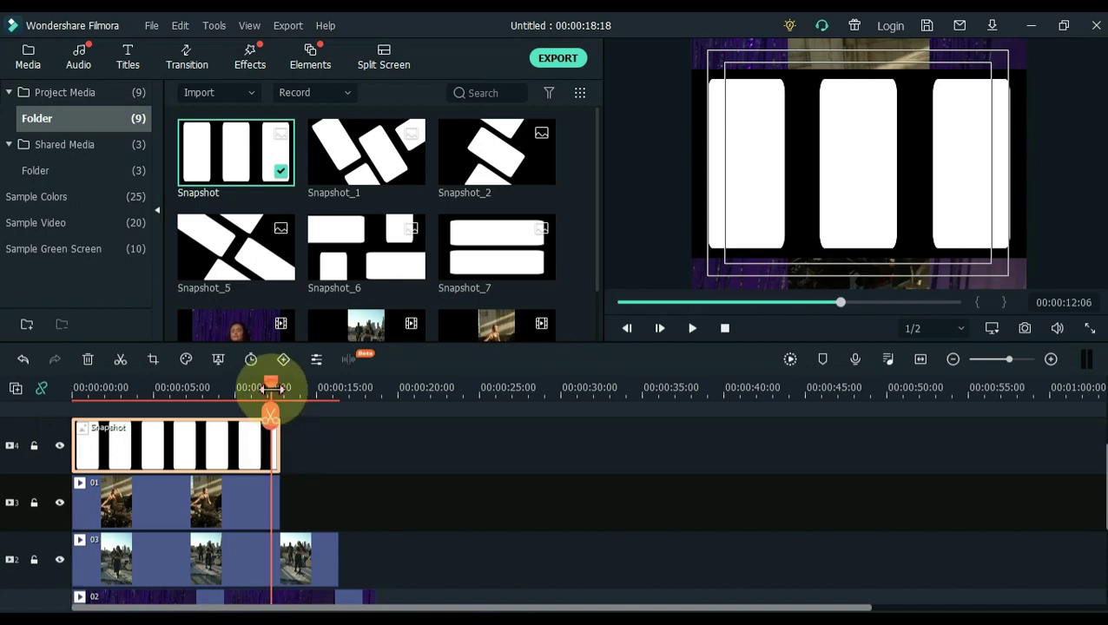
Step: Split all clips at 00:00:12:06 and delete the pieces after that point
key(ctrl+a)
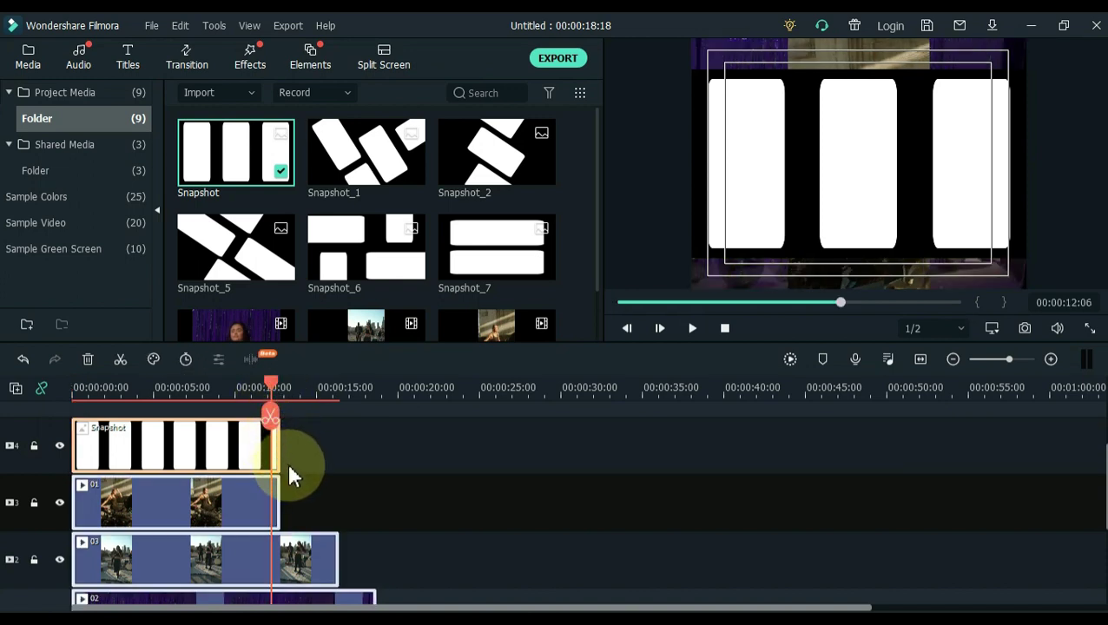
click(271, 419)
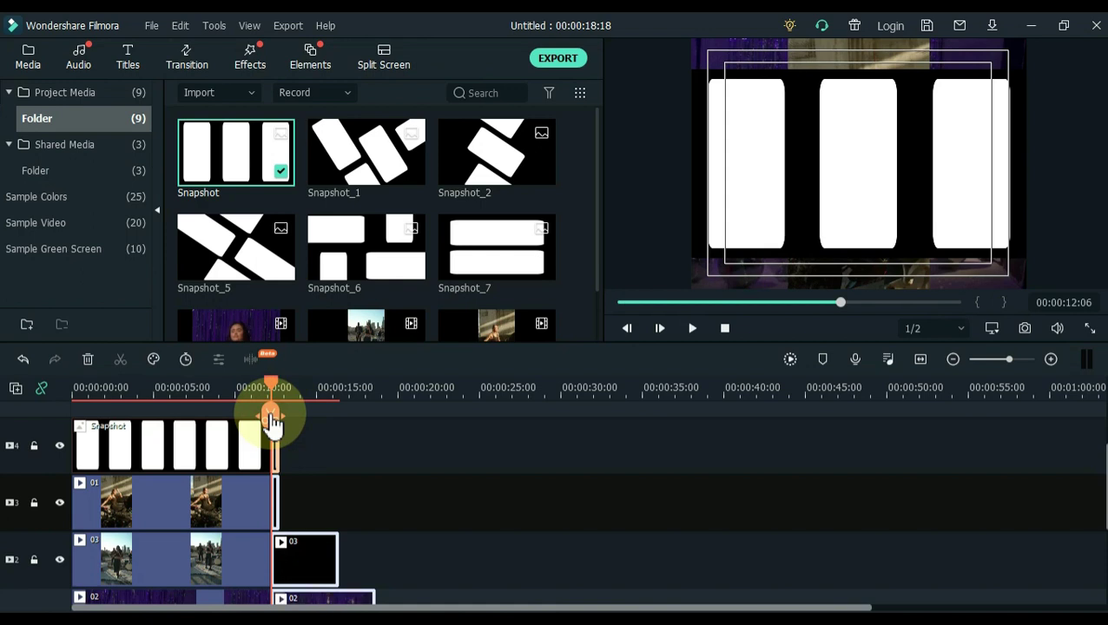
key(Delete)
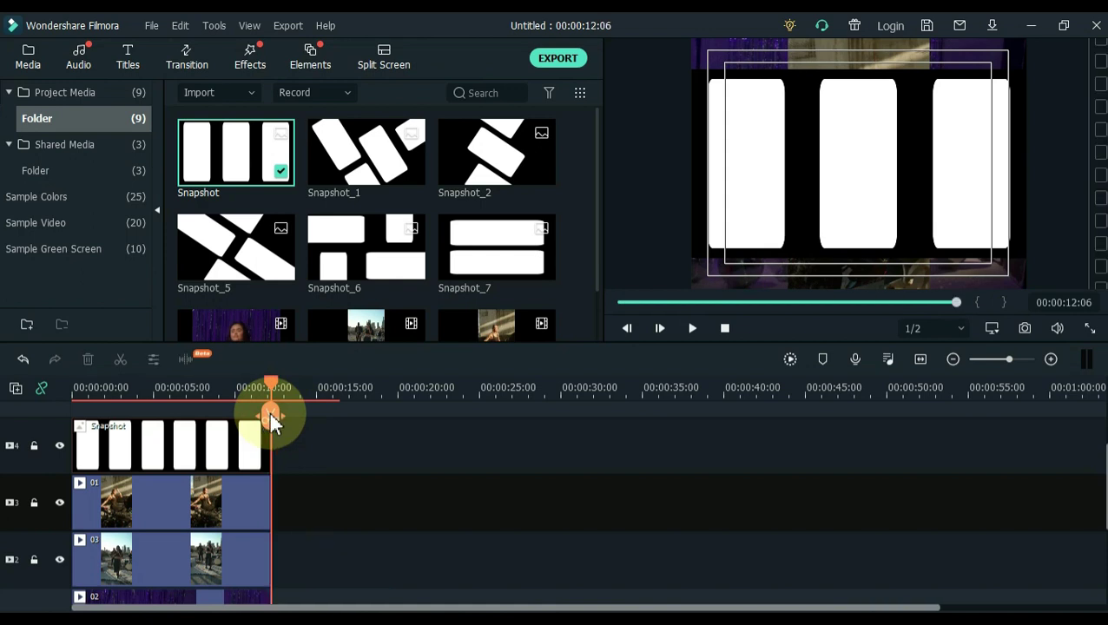
Step: Set the project to 16:9 at 1920 x 1080 and 30 fps, and hide safe zones
click(920, 365)
click(995, 335)
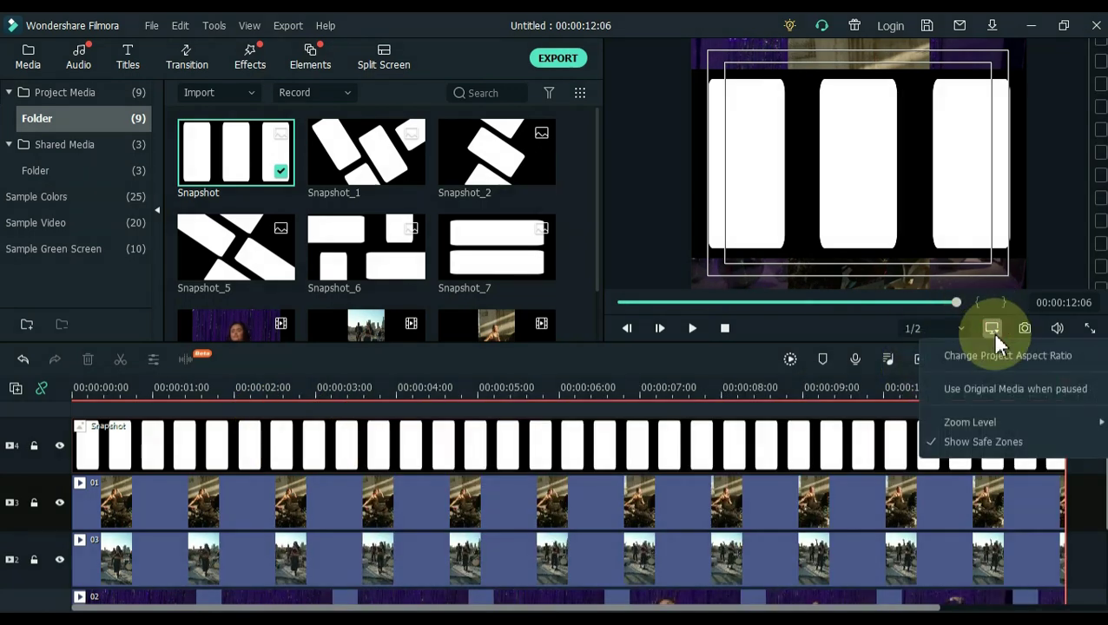
click(996, 352)
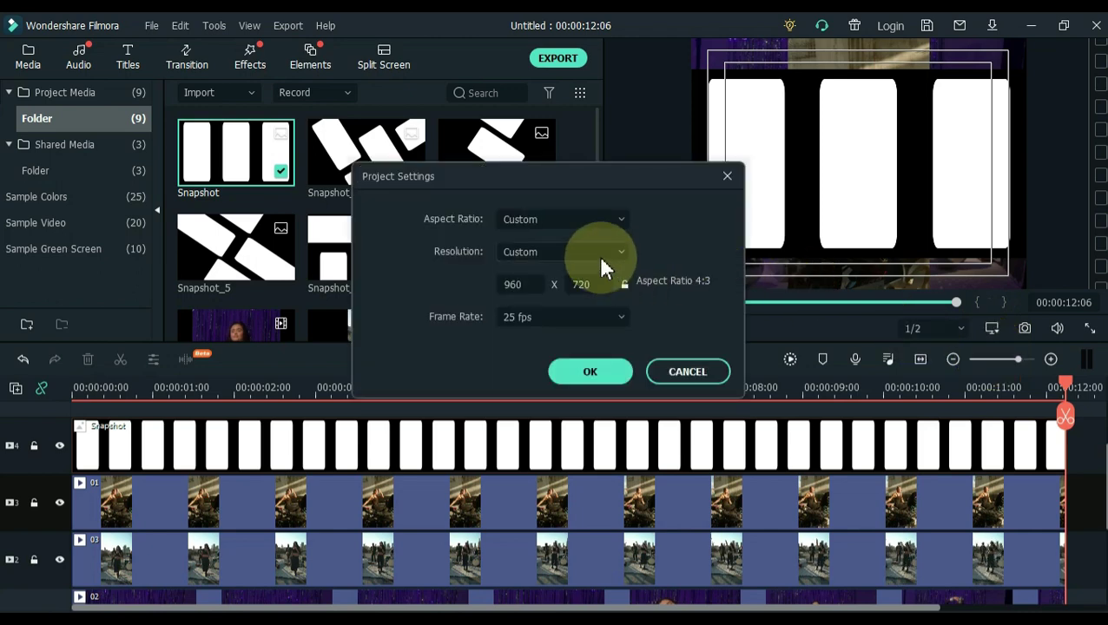
click(537, 222)
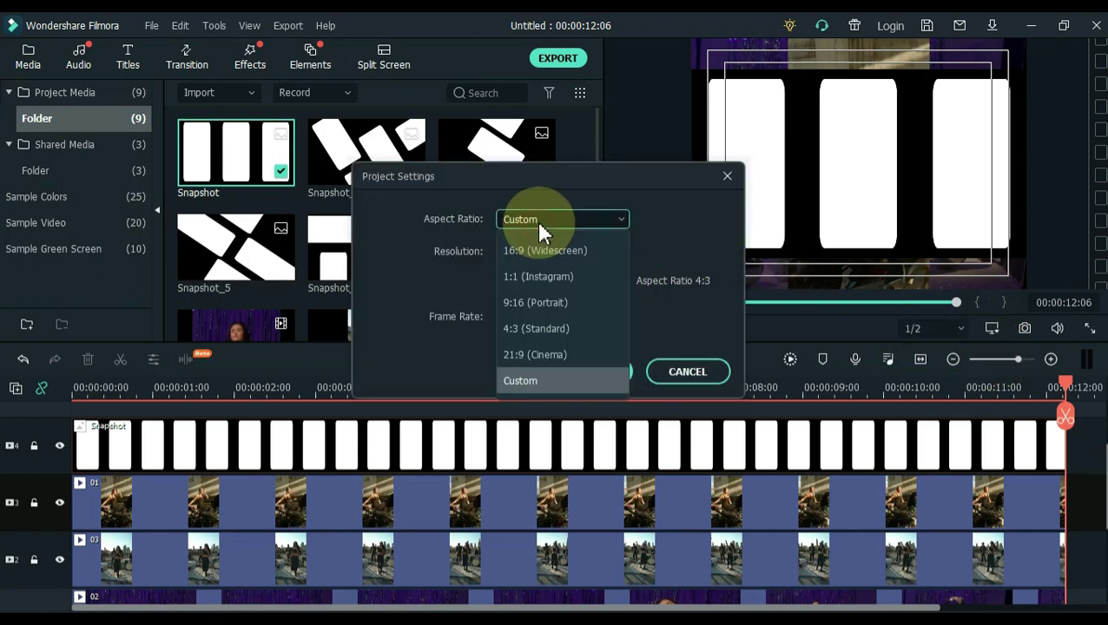
click(538, 252)
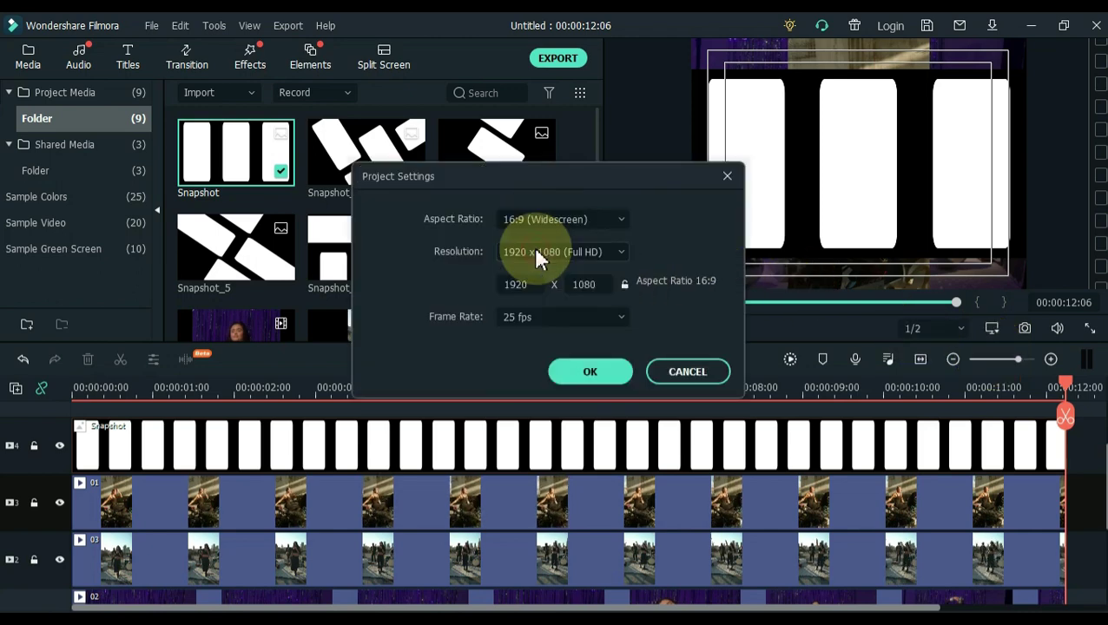
click(537, 318)
click(526, 453)
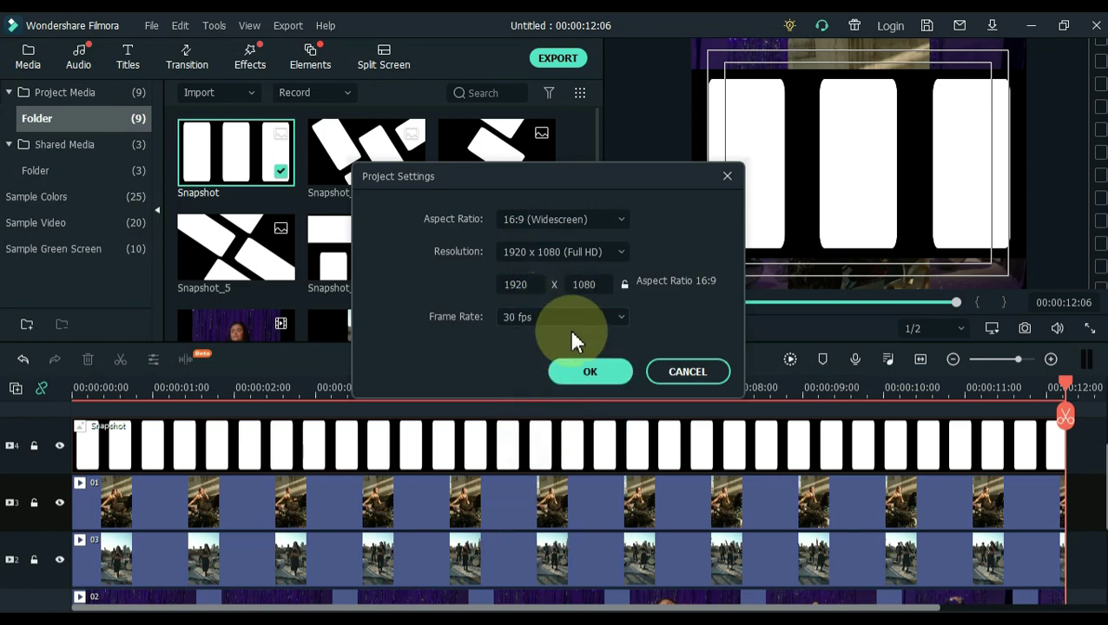
click(578, 374)
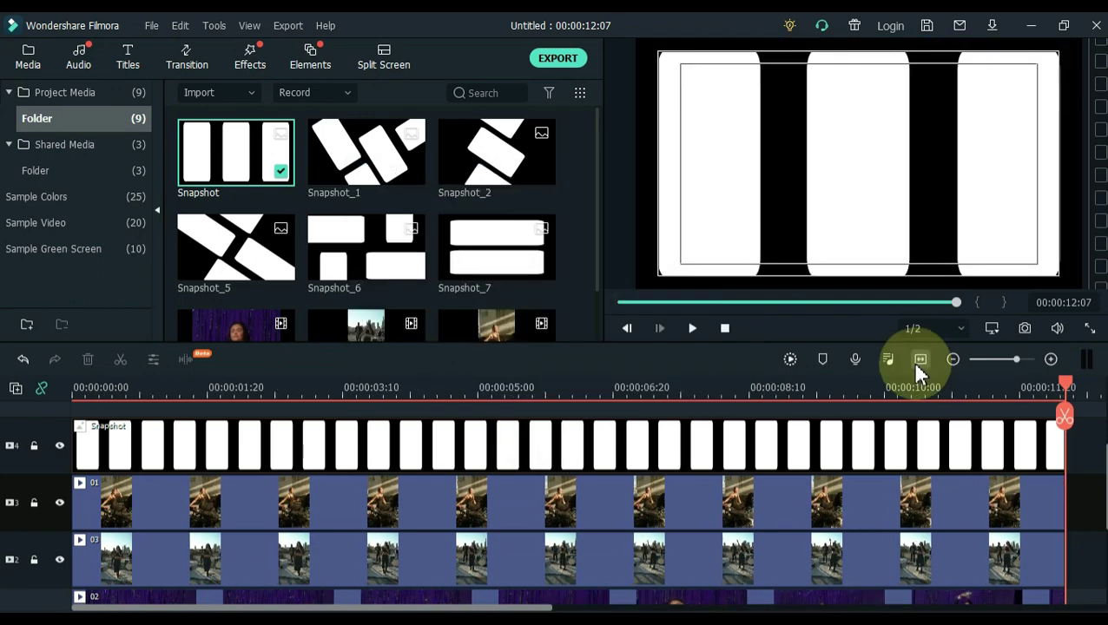
click(992, 330)
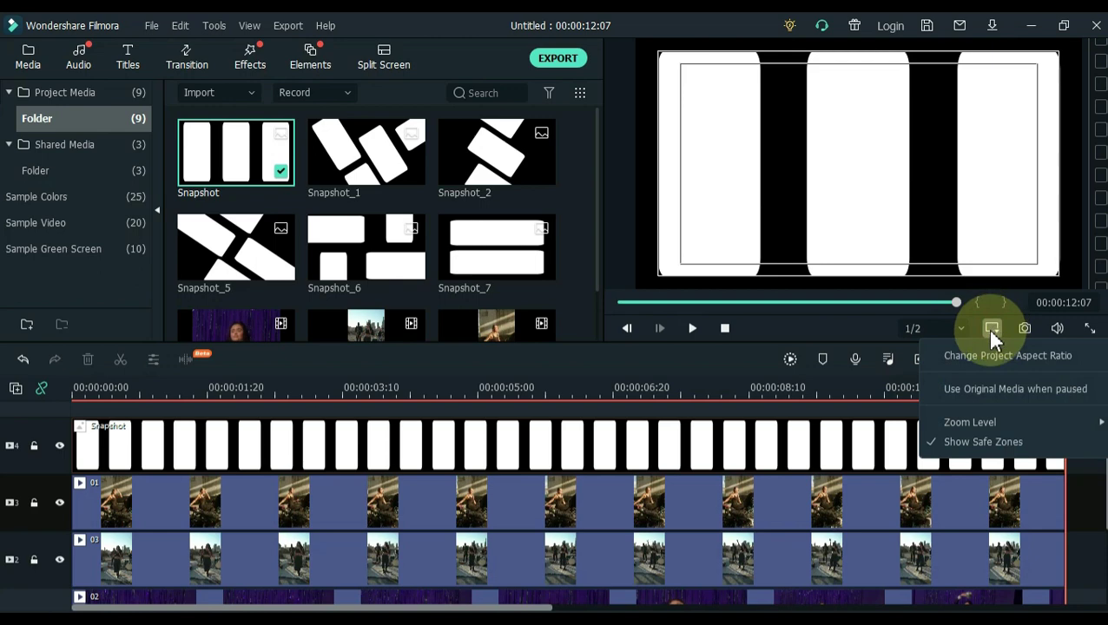
click(968, 443)
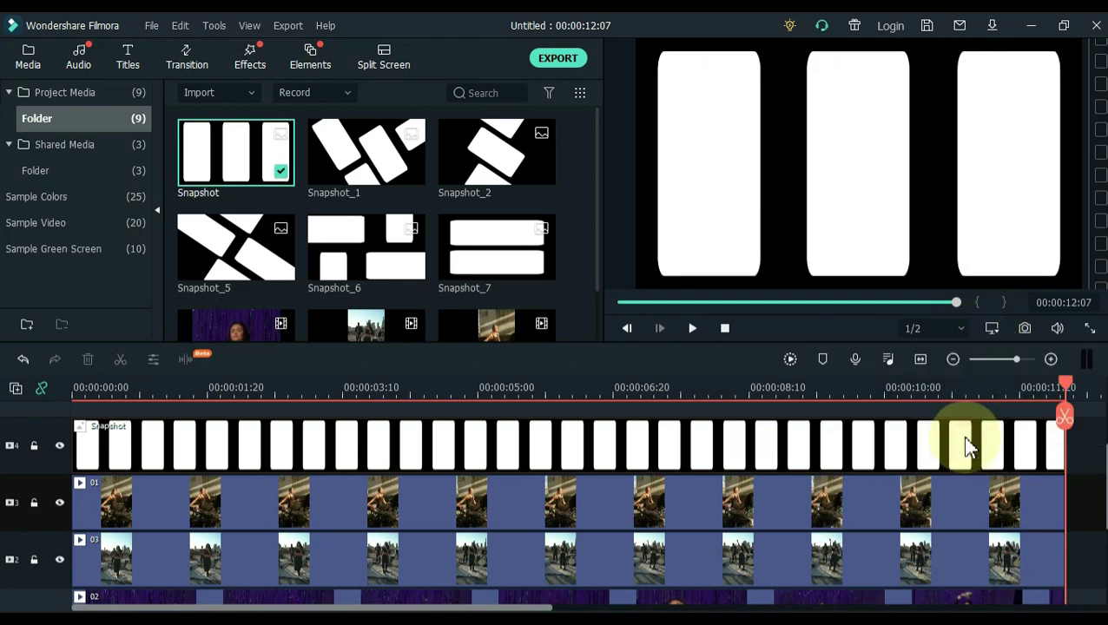
Step: Set the Snapshot overlay's Compositing blending mode to Darken
double_click(541, 437)
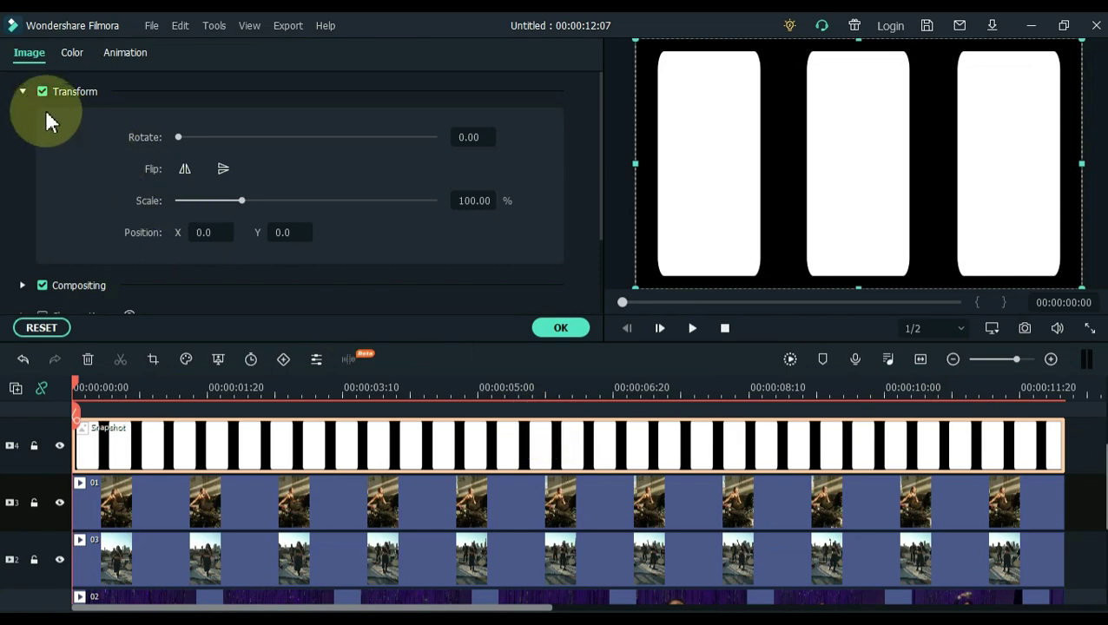
click(24, 93)
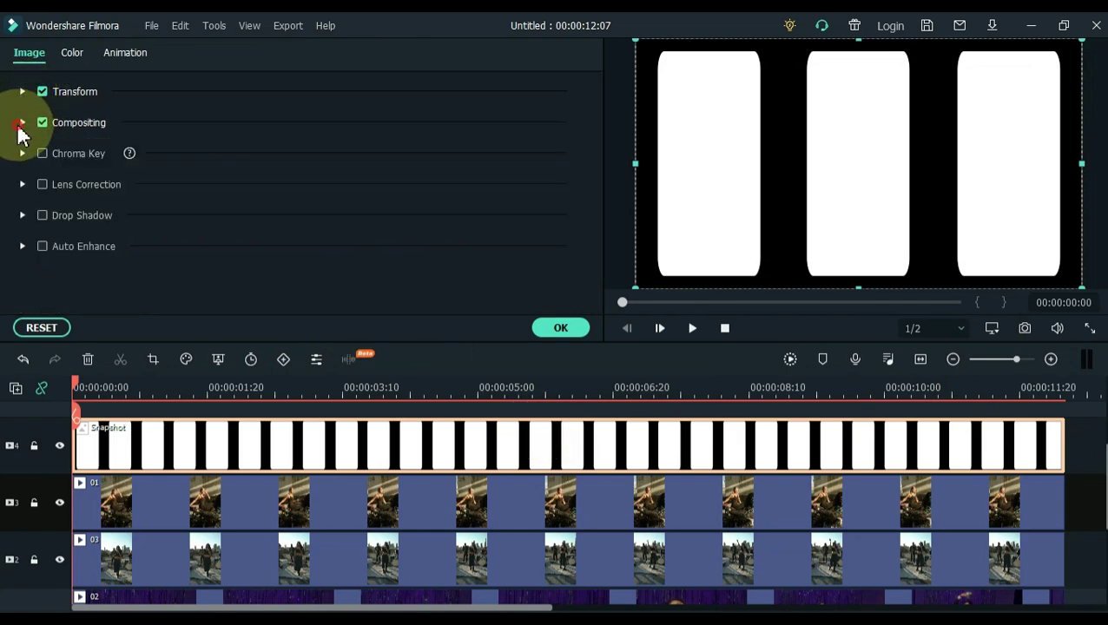
click(22, 124)
click(198, 169)
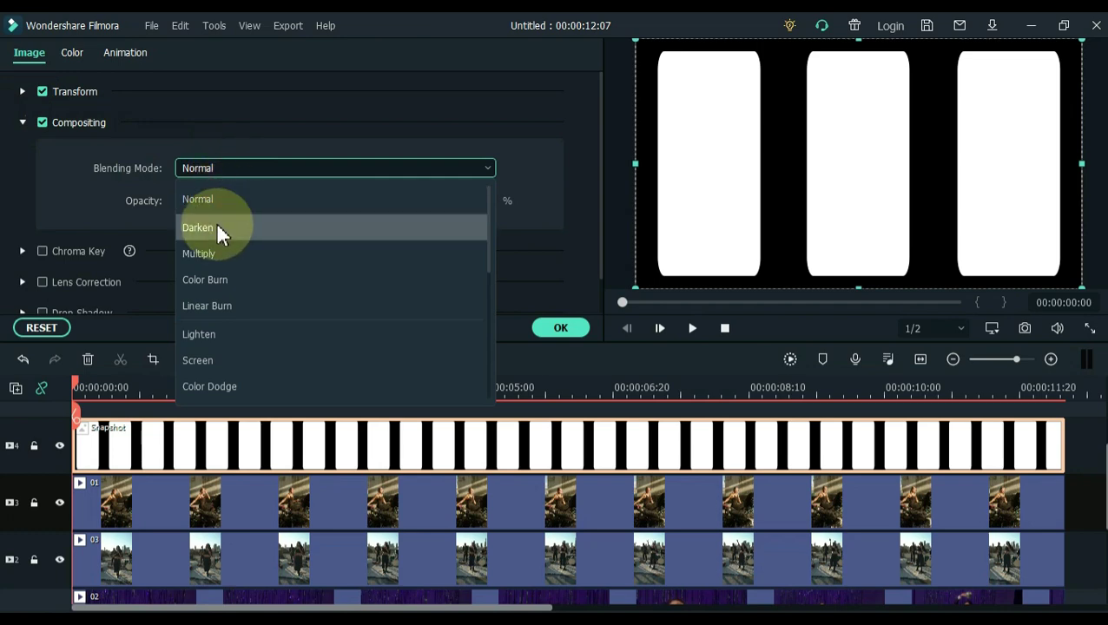
click(217, 230)
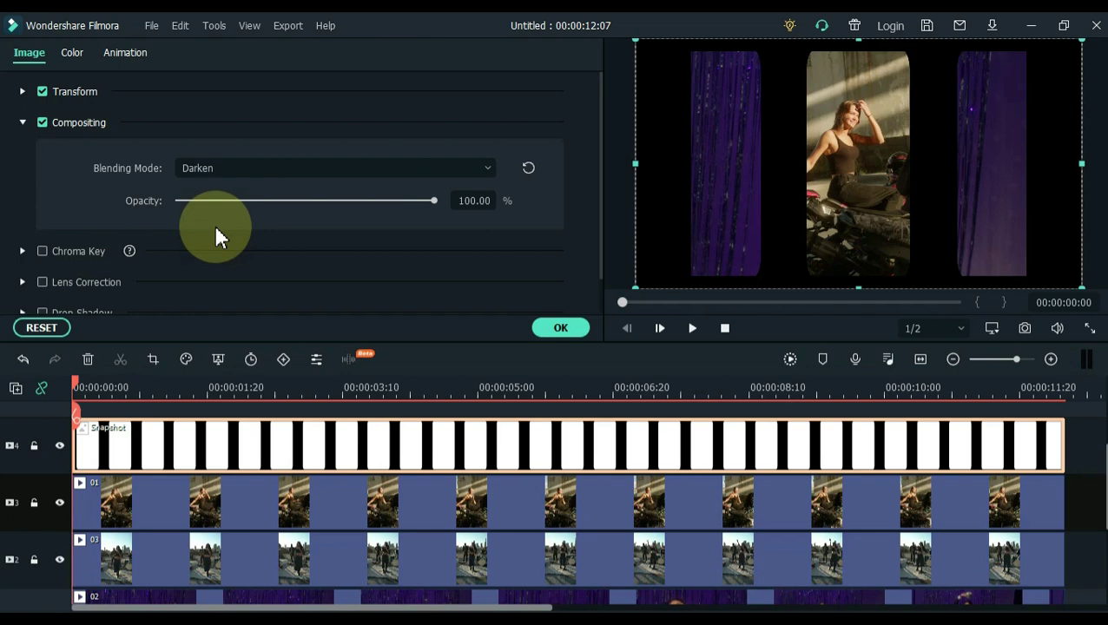
click(122, 521)
Step: Move the city rooftop video on track 03 into the right strip
scroll(206, 519, down, 2)
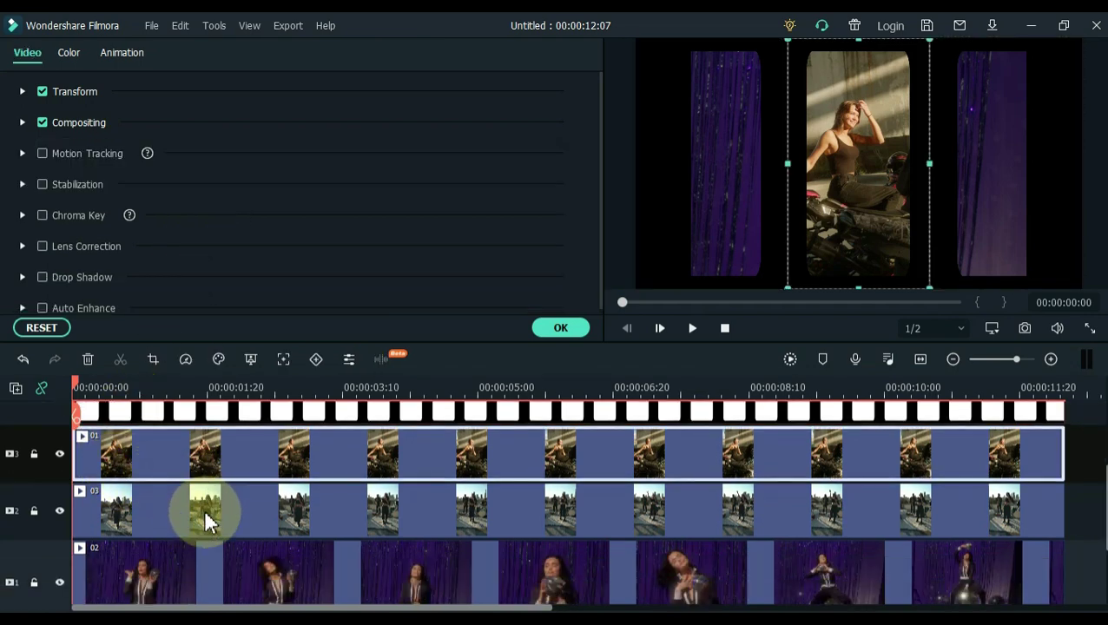
click(196, 581)
click(224, 493)
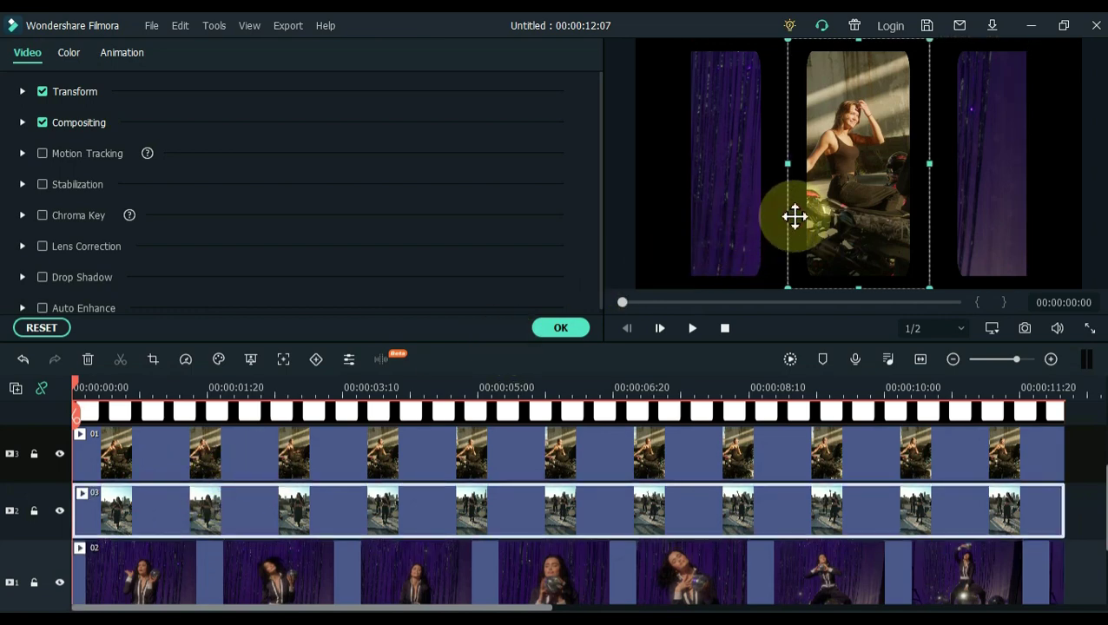
drag(795, 216, 927, 217)
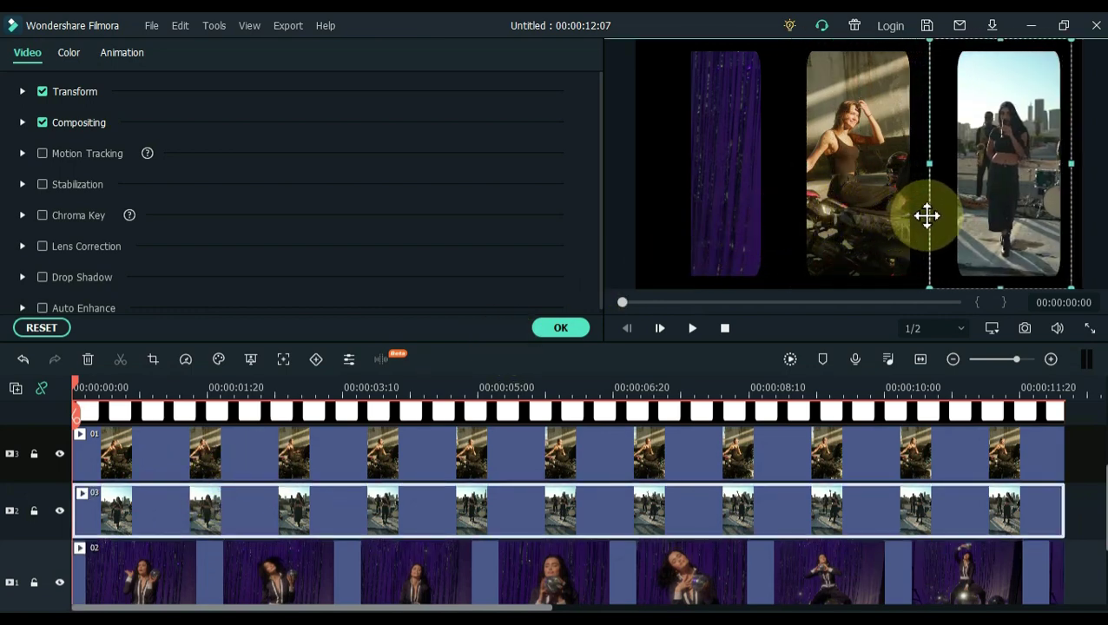
Step: Move the purple-curtain dancer clip into the left strip, shrinking and centring it to fit
click(360, 598)
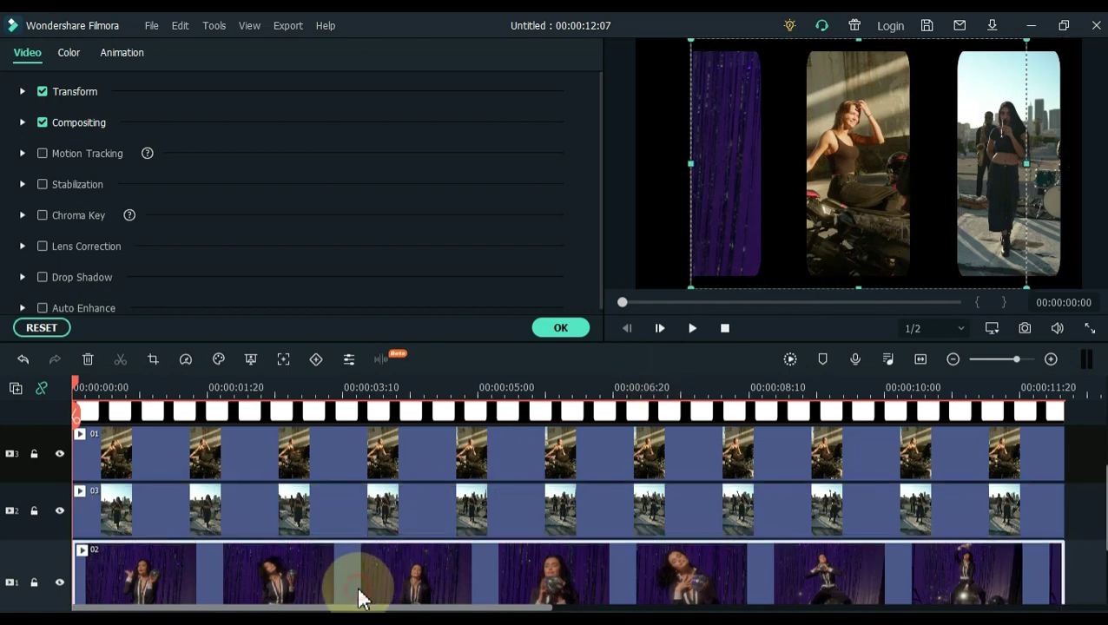
drag(690, 229, 532, 227)
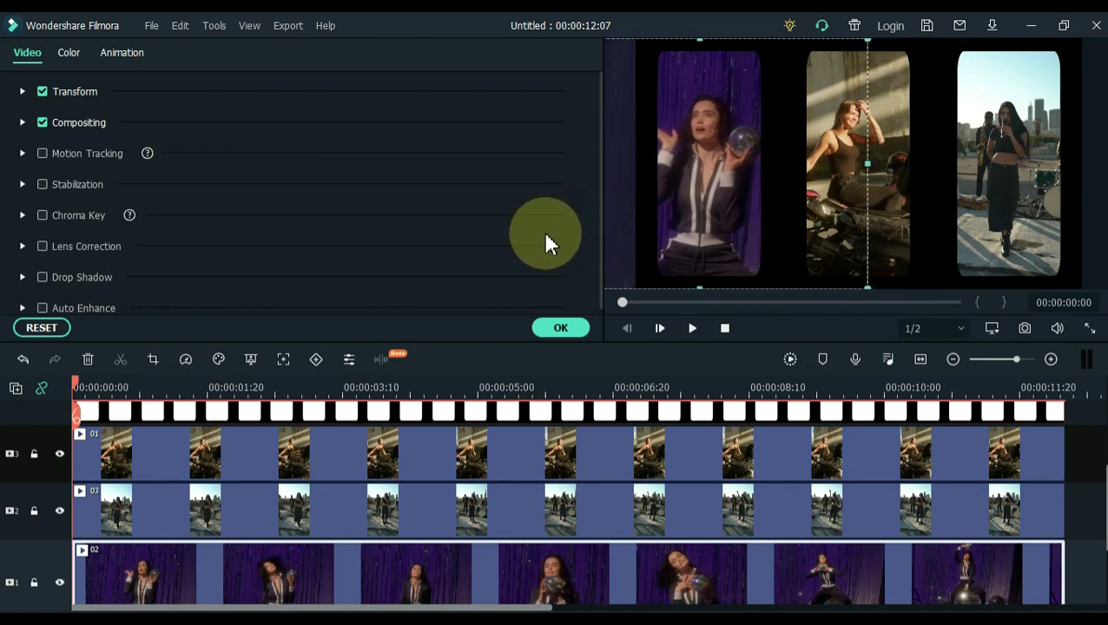
drag(860, 44, 841, 50)
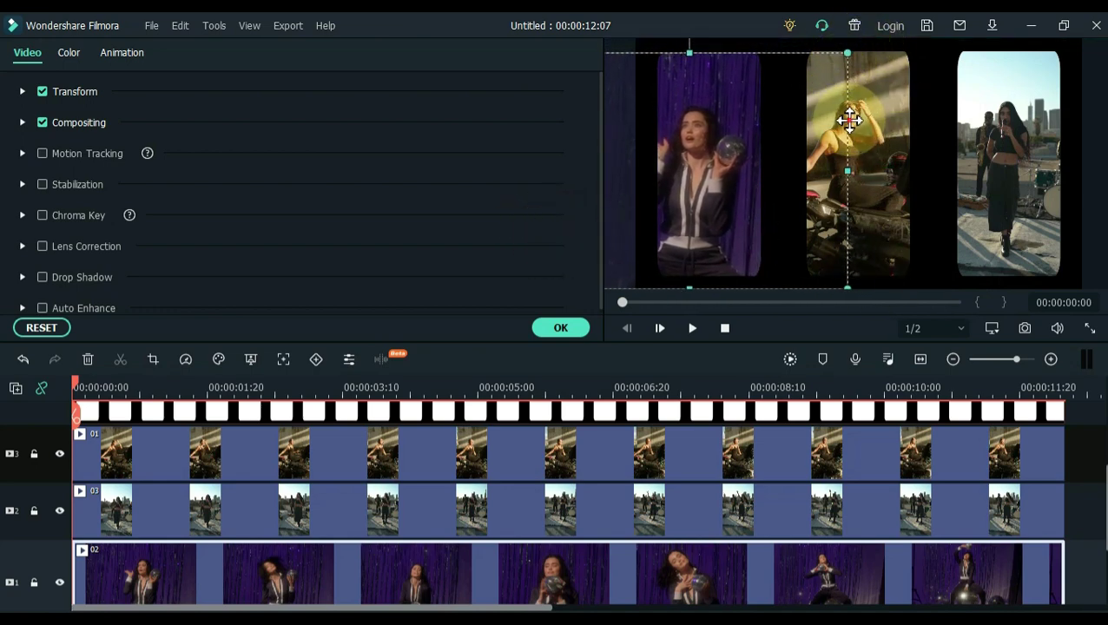
drag(848, 117, 869, 114)
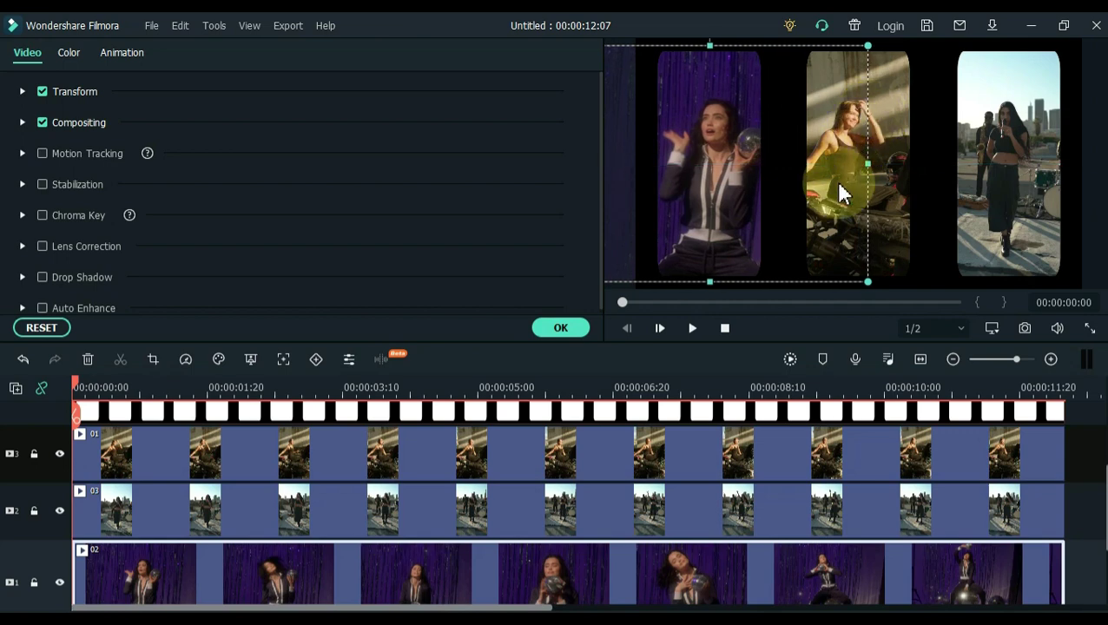
Step: Confirm the clip edits and play the three-panel Darken split screen from the start
click(556, 329)
click(692, 329)
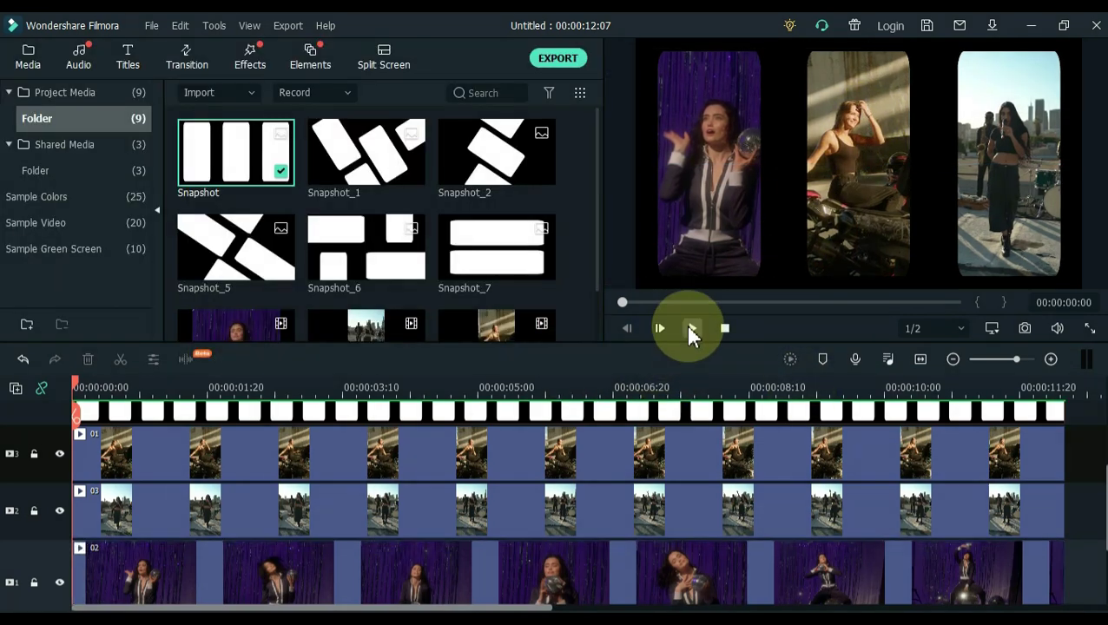